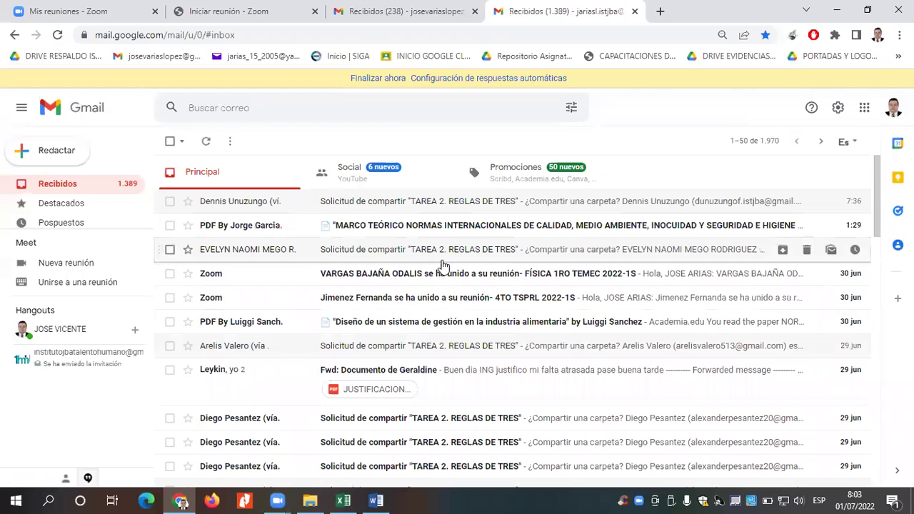
Approve the requested Editor access to the "TAREA 2. REGLAS DE TRES" folder from a 29 jun request email, and review older inbox messages.
scroll(443, 265, "down", 2)
scroll(439, 195, "down", 1)
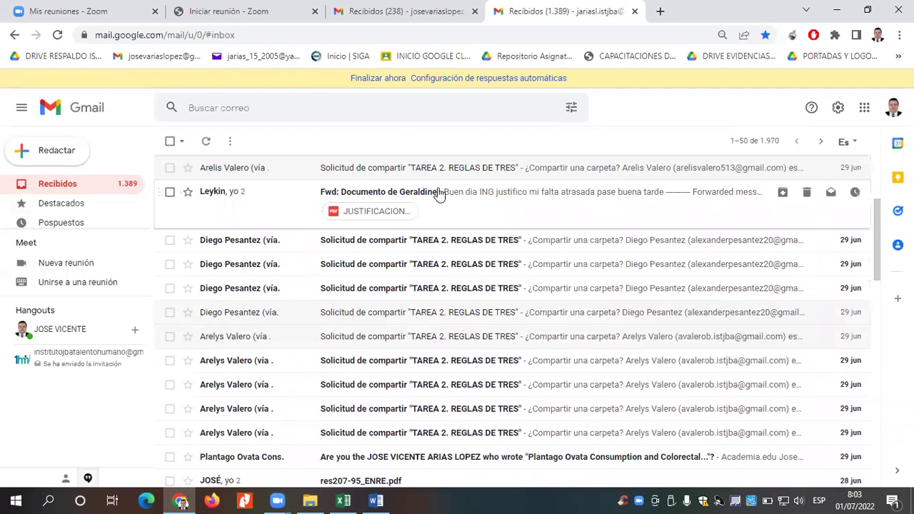
left_click(374, 235)
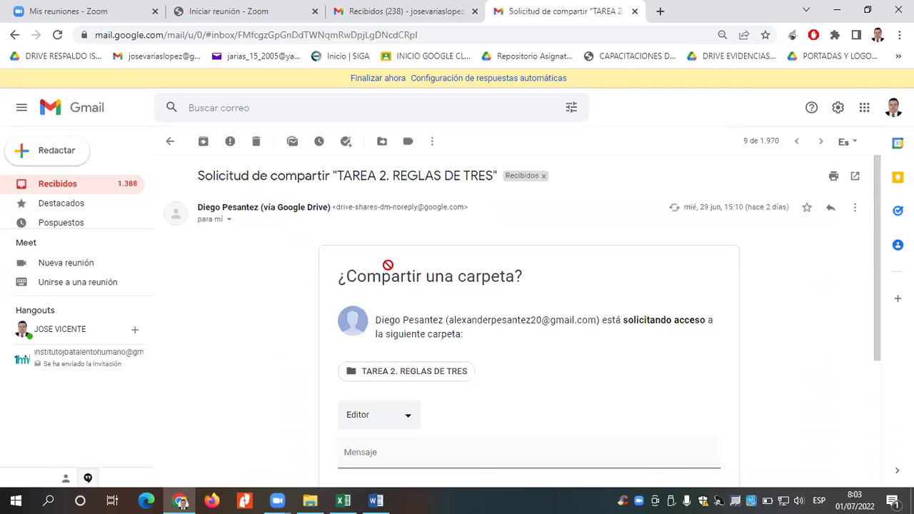
scroll(368, 323, "down", 3)
left_click(368, 321)
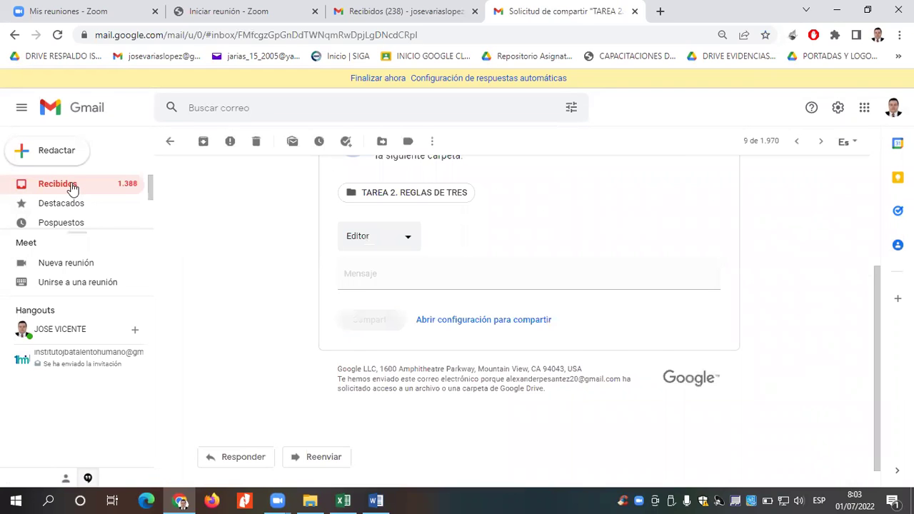
left_click(72, 188)
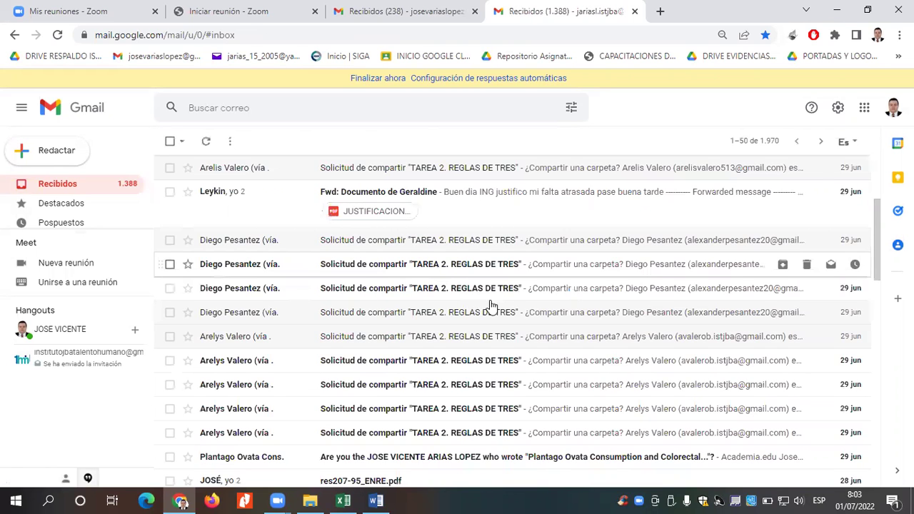
scroll(490, 306, "down", 3)
scroll(429, 297, "down", 3)
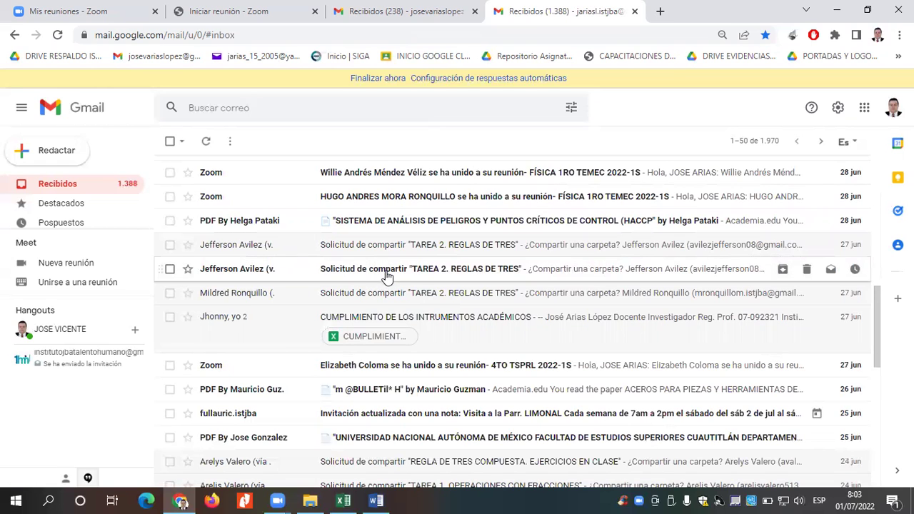
scroll(418, 275, "down", 3)
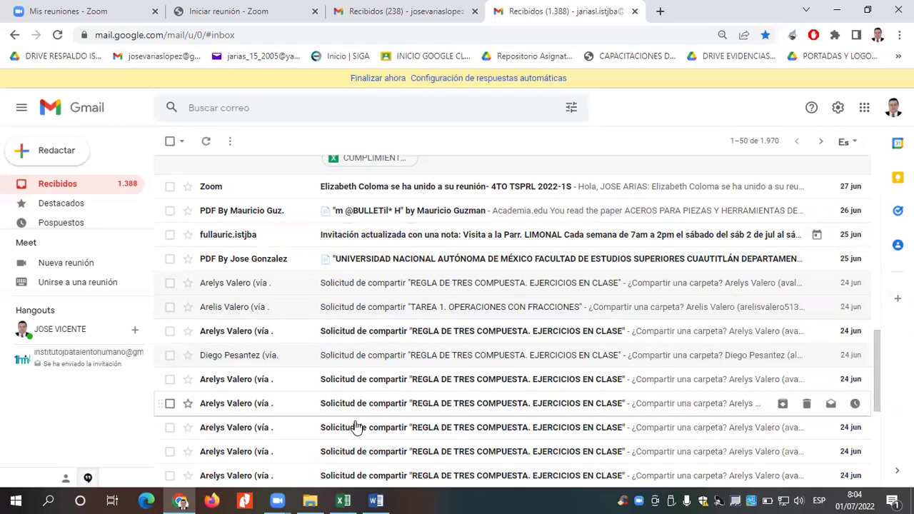
Switch to the ASISTENCIAS 2022-1S workbook in Excel, dismiss the activation wizard and show the top of the FÍSICA 1C TEMEC MATUTINO sheet.
left_click(342, 500)
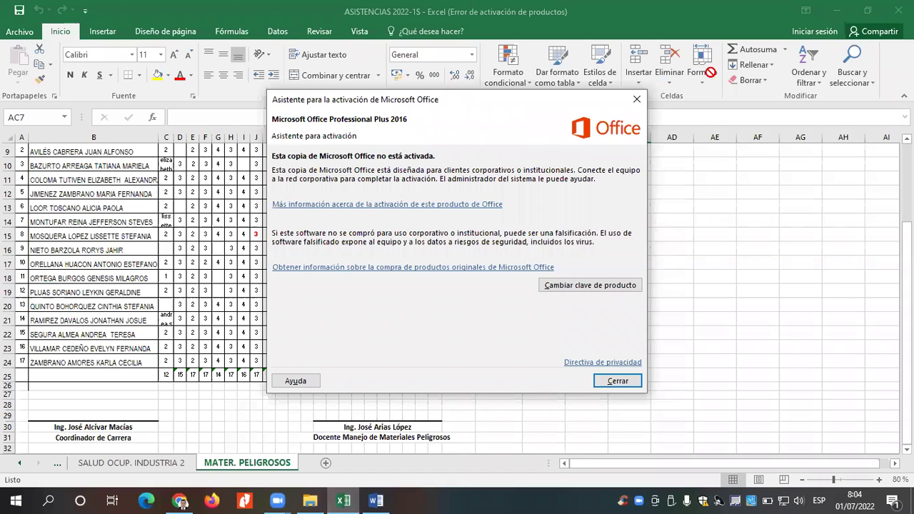
left_click(636, 99)
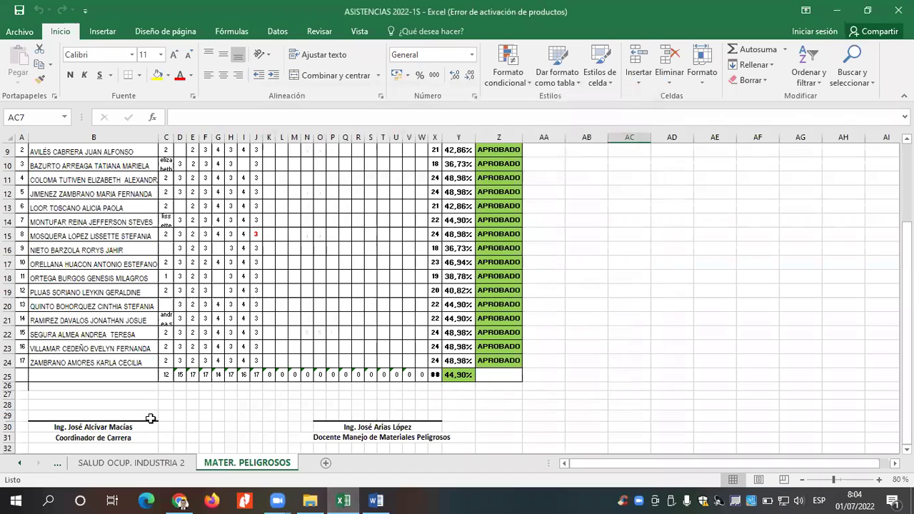
left_click(19, 463)
left_click(19, 463)
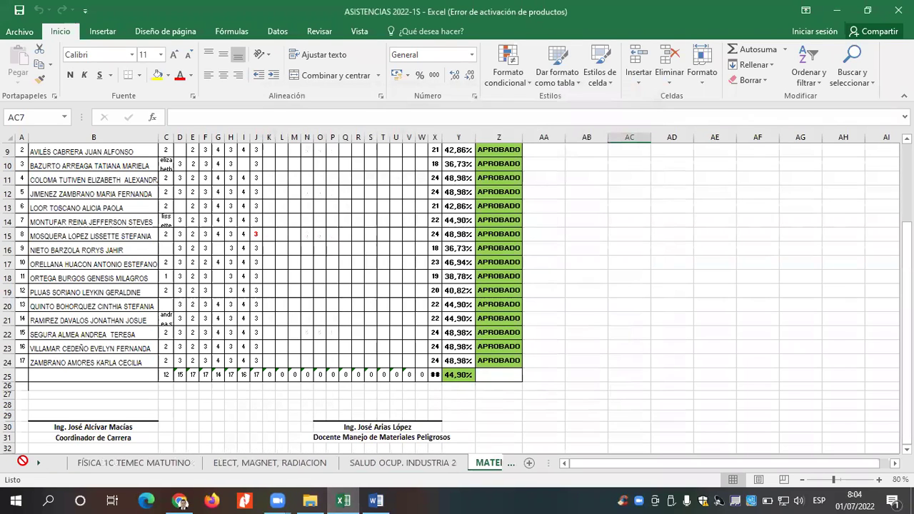
left_click(100, 463)
scroll(310, 277, "up", 5)
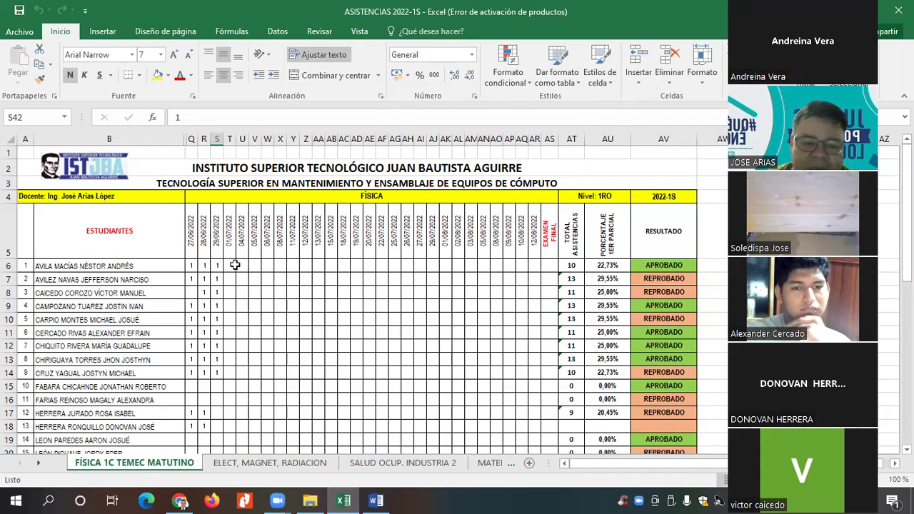
Enter an attendance value of 2 in the 01/07/2022 column for the students in rows 7 to 11 (T7:T11).
left_click(230, 265)
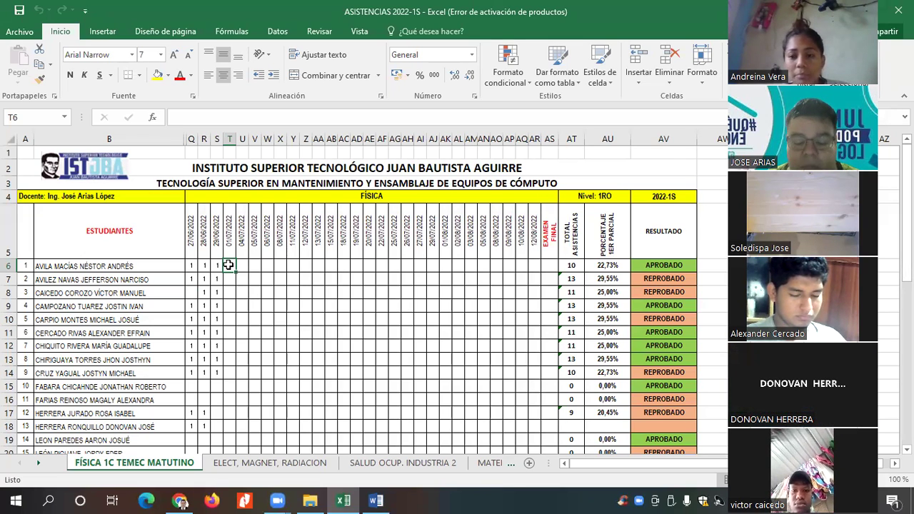
key("Down")
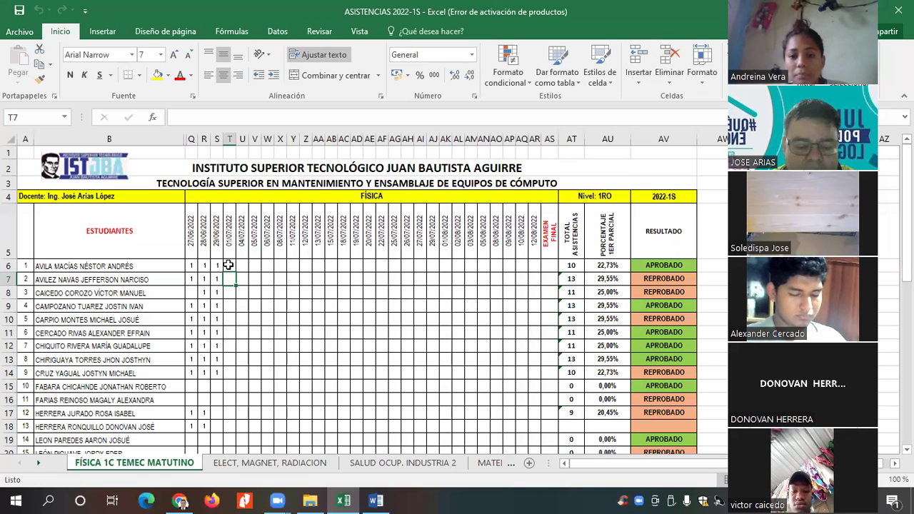
type("2")
key("Return")
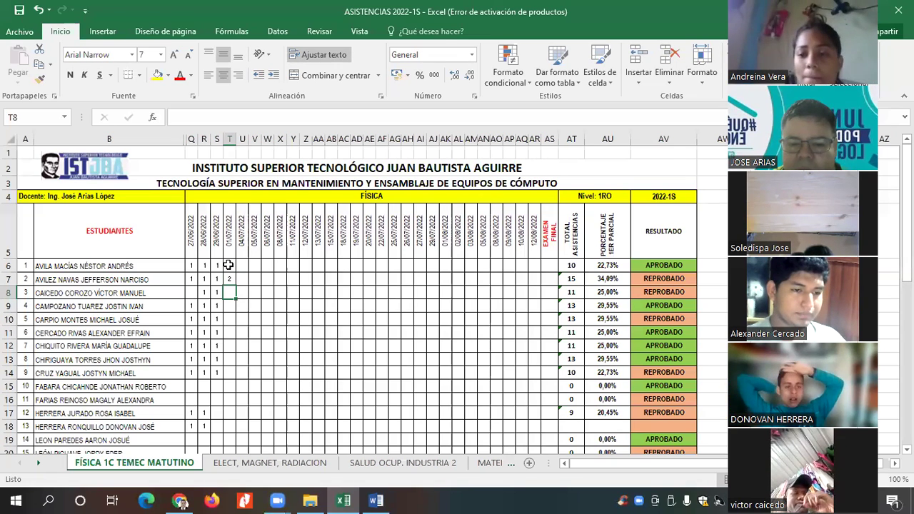
type("2")
key("Return")
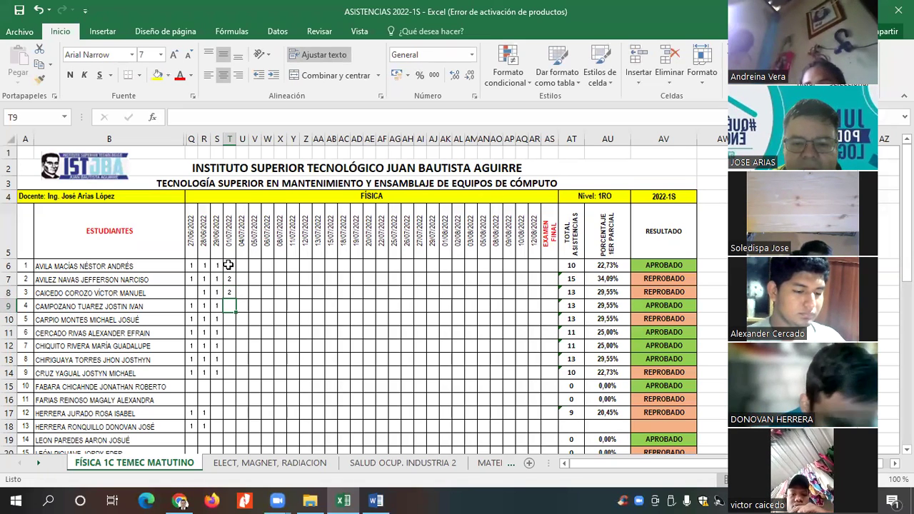
type("2")
key("Return")
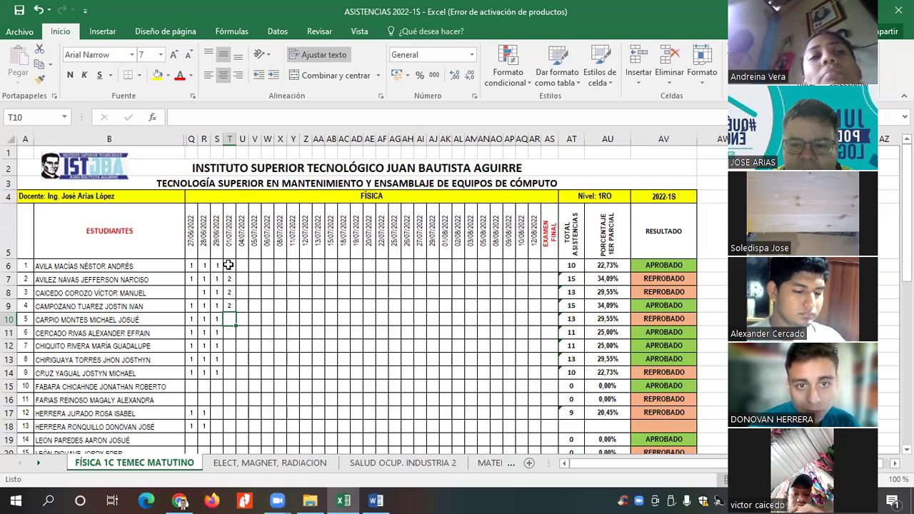
type("2")
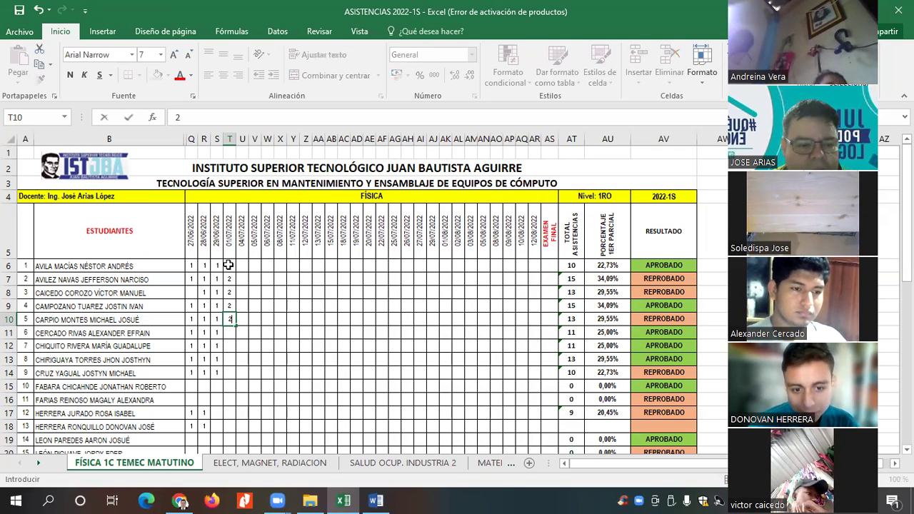
key("Return")
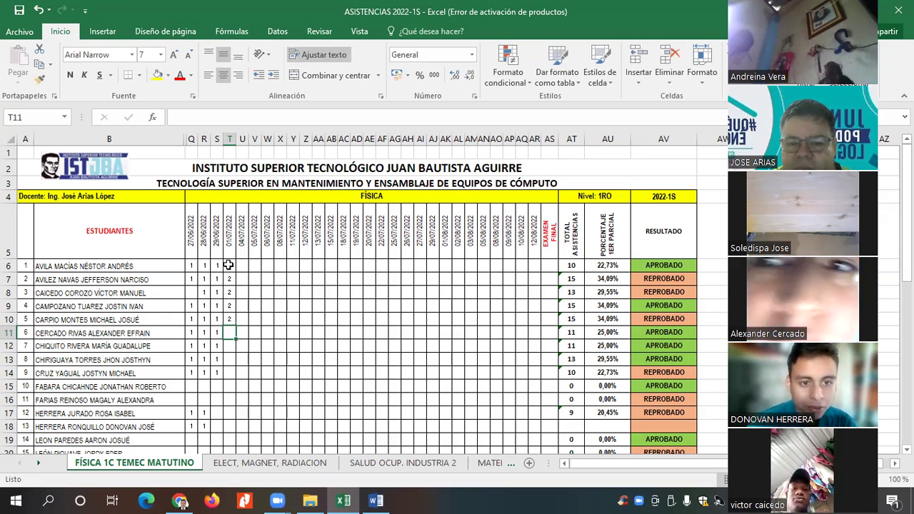
type("2")
key("Return")
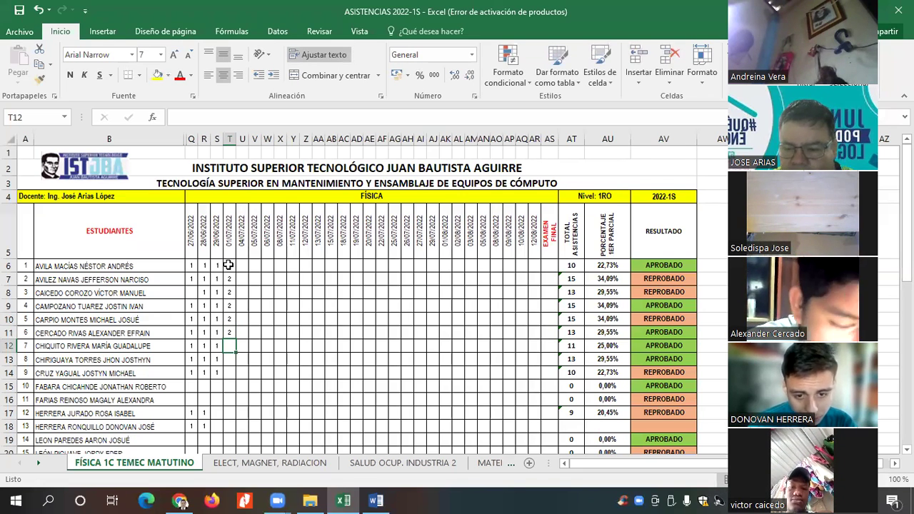
Record 2 attendances for 01/07/2022 in cells T14, T17 and T18, skipping the absent students between them.
key("Down")
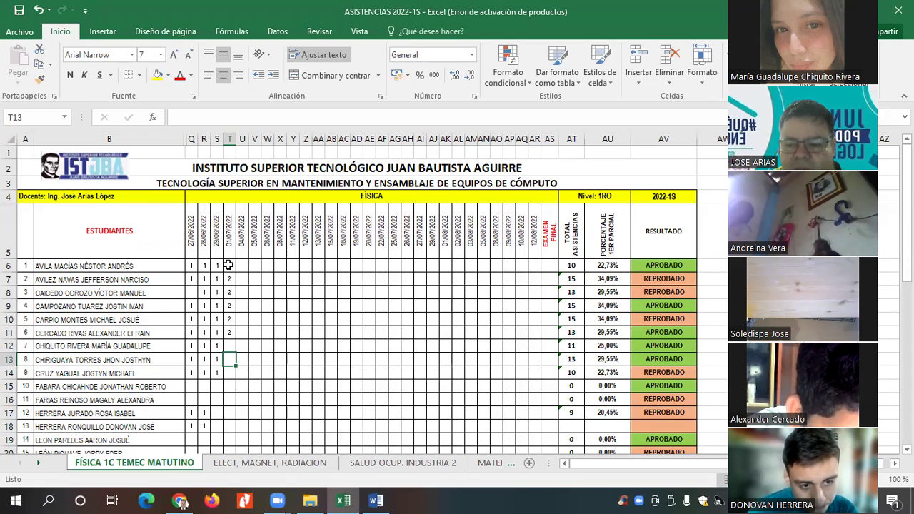
key("Return")
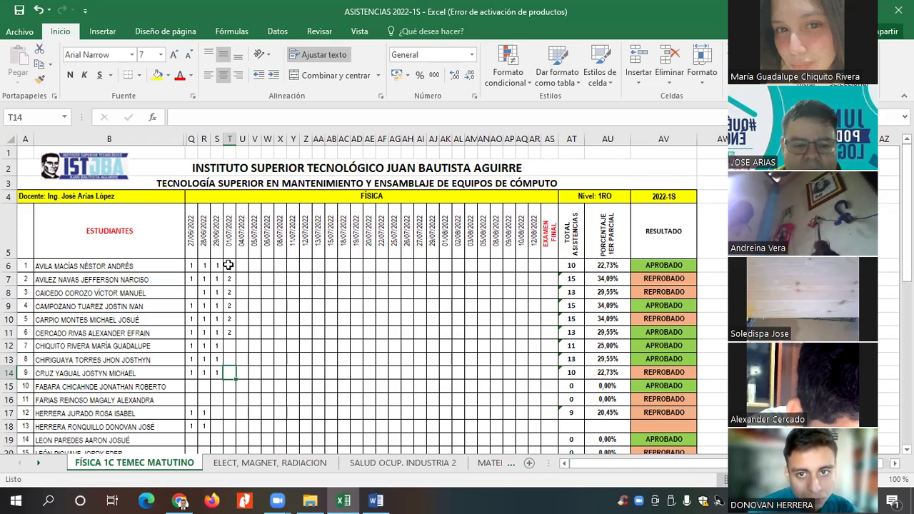
type("2")
key("Return")
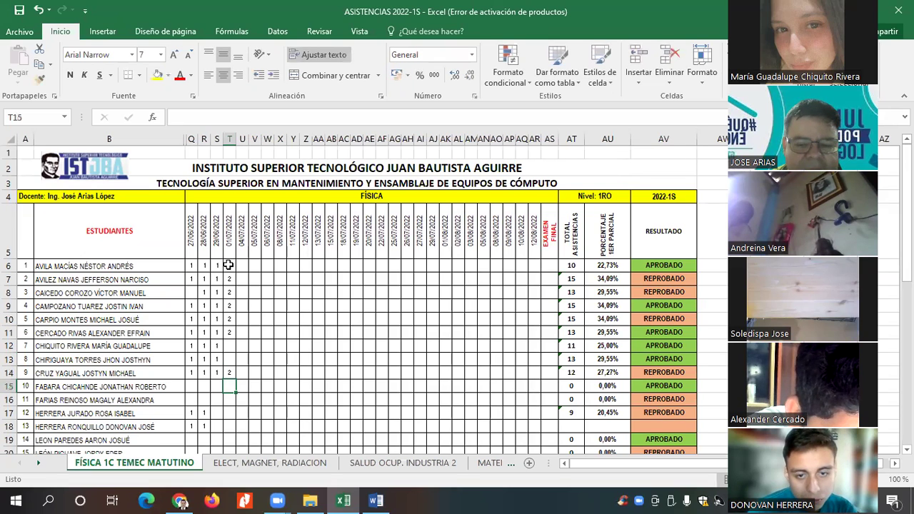
key("Return")
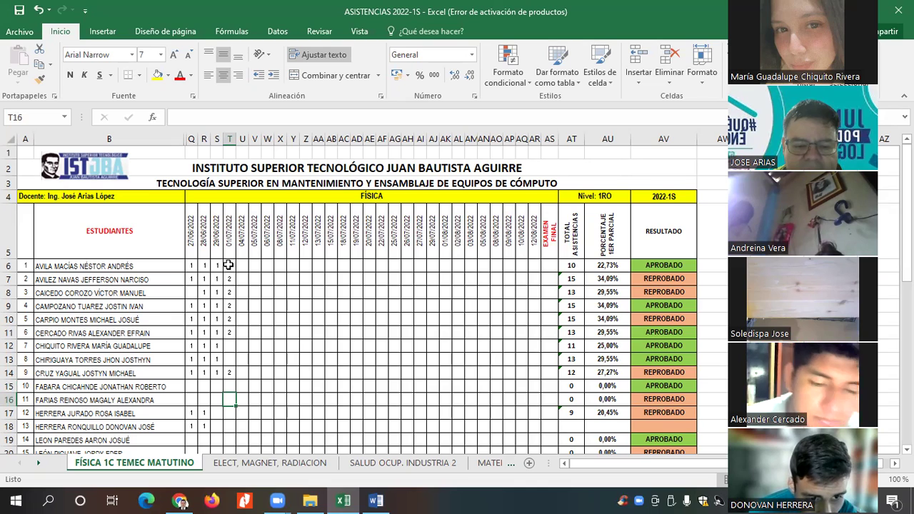
key("Return")
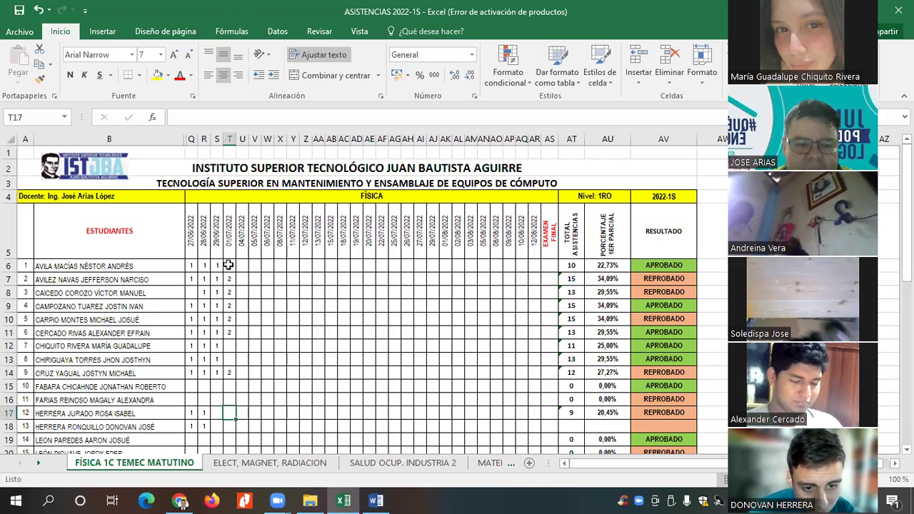
key("Return")
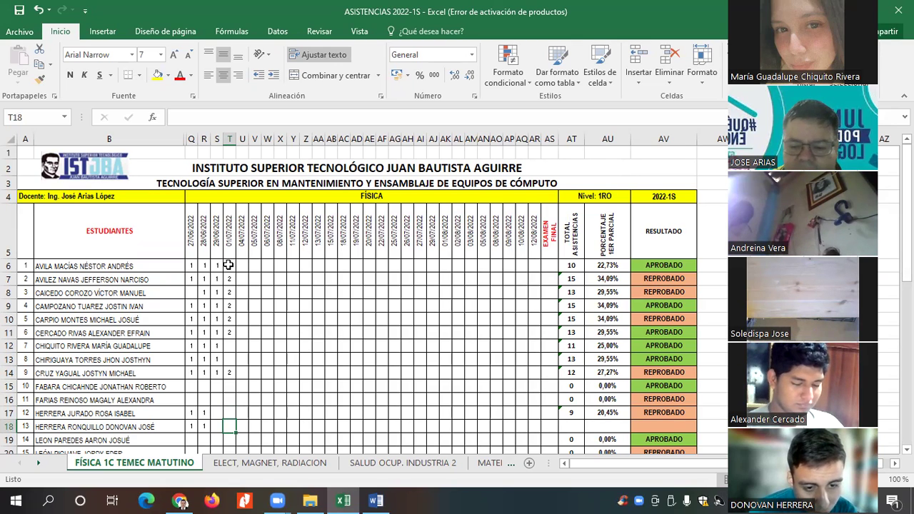
key("Up")
type("2")
key("Return")
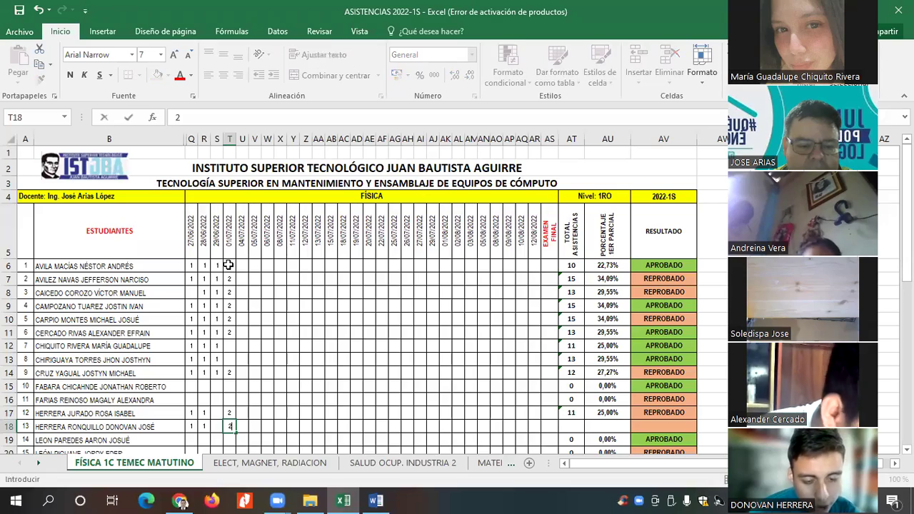
type("2")
key("Return")
Record 2 attendances for 01/07/2022 for the students numbered 17 and 18, in cells T22 and T23.
key("Down")
key("Down")
key("Down")
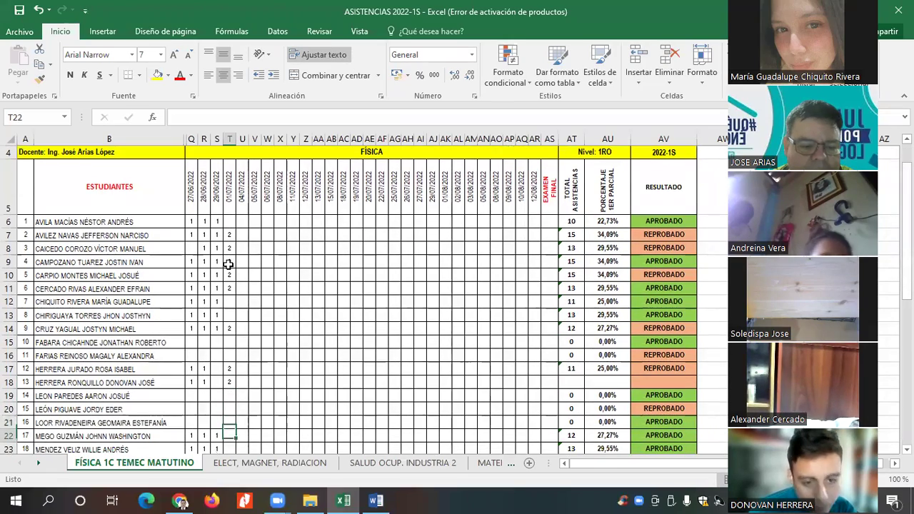
key("Down")
scroll(227, 265, "down", 1)
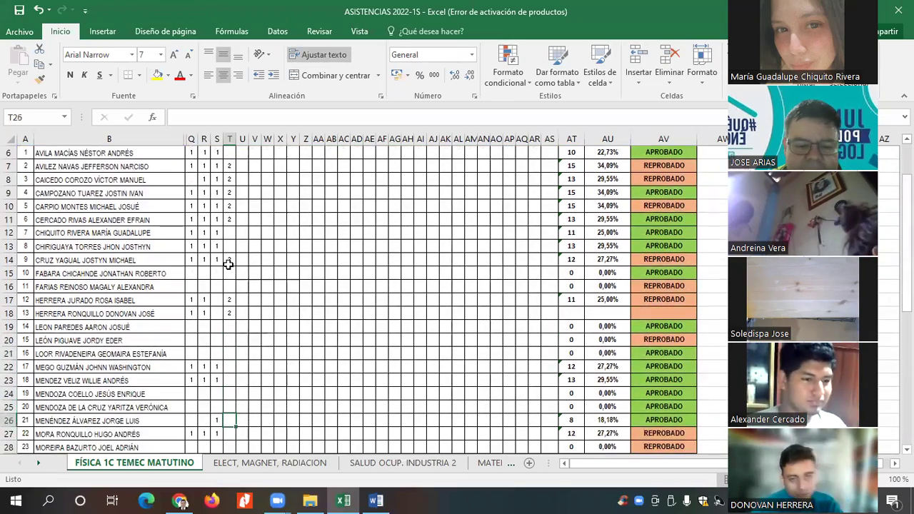
key("Up")
type("2")
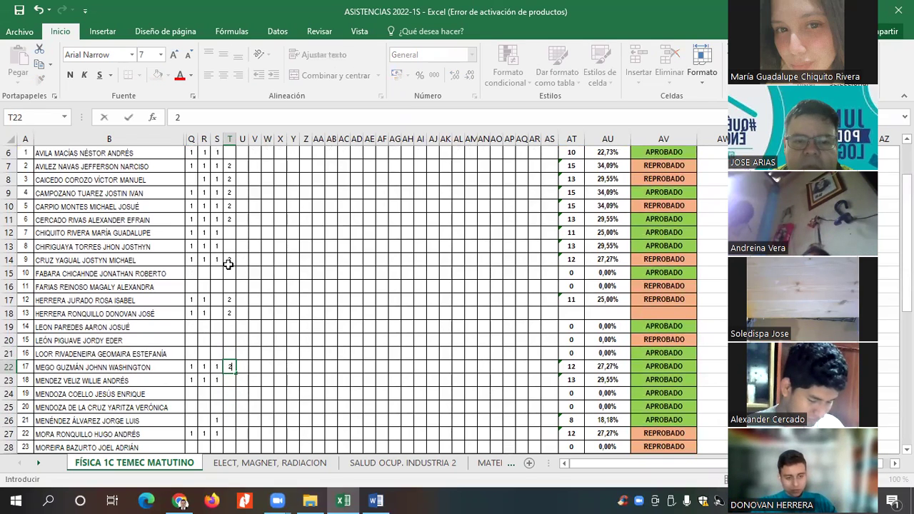
key("Return")
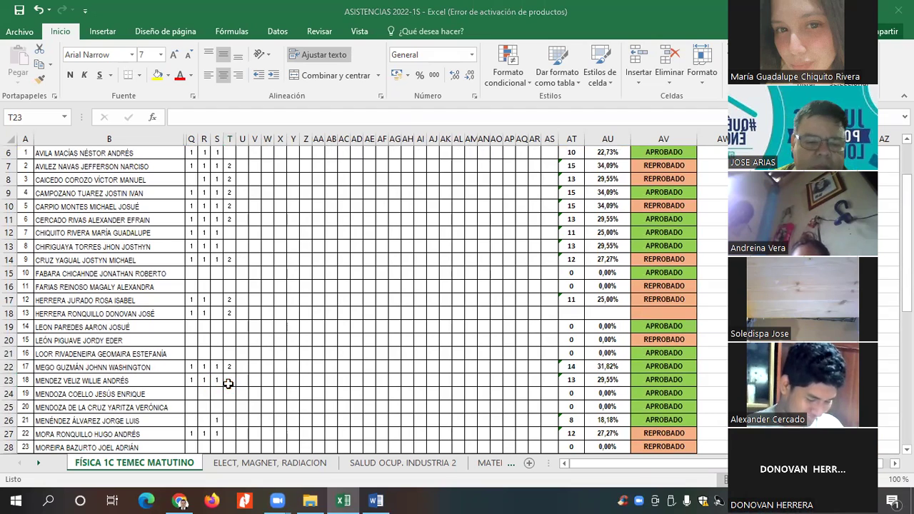
type("2")
key("Return")
Skip rows 24 to 26 and enter 2 in the 01/07/2022 column for student number 22, cell T27.
key("Return")
key("Return")
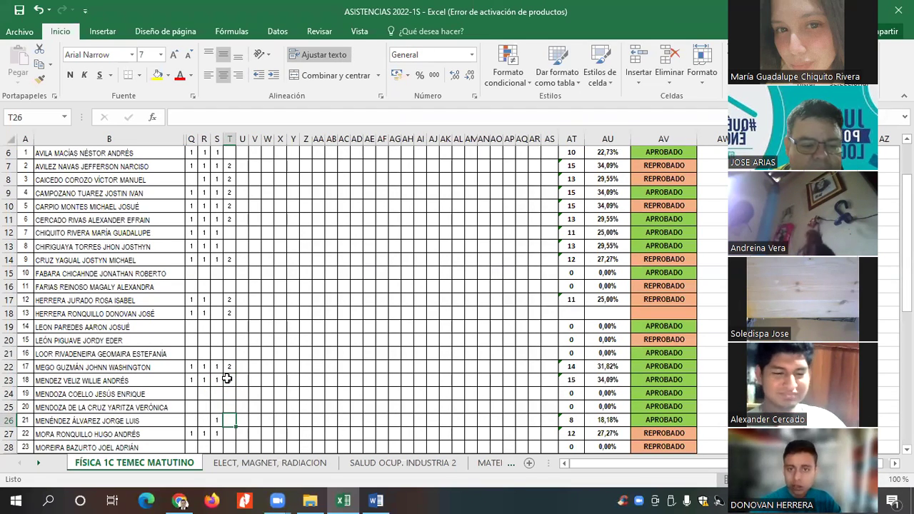
key("Down")
key("Down")
key("Down")
key("Down")
key("Down")
key("Up")
key("Up")
key("Up")
key("Up")
key("Up")
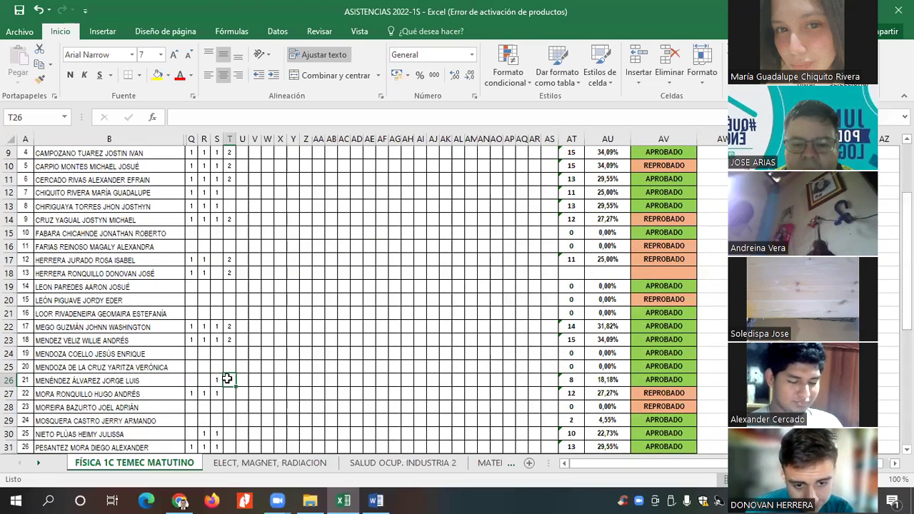
key("Down")
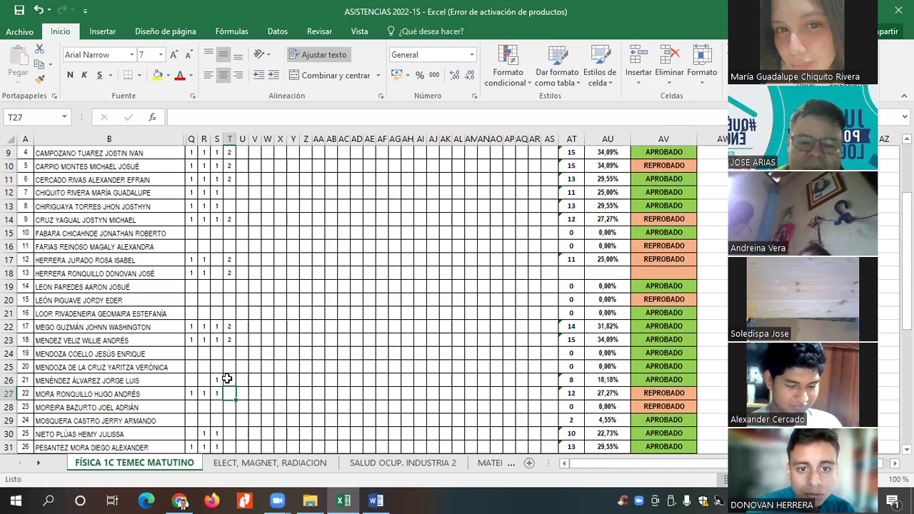
type("2")
key("Return")
Enter 2 in the 01/07/2022 column for student number 25, cell T30, and go on to row 31.
key("Down")
key("Down")
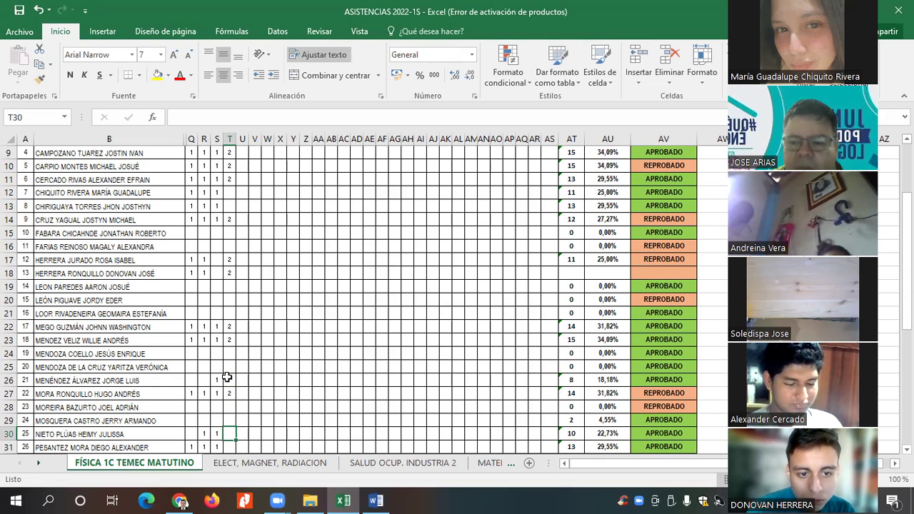
type("2")
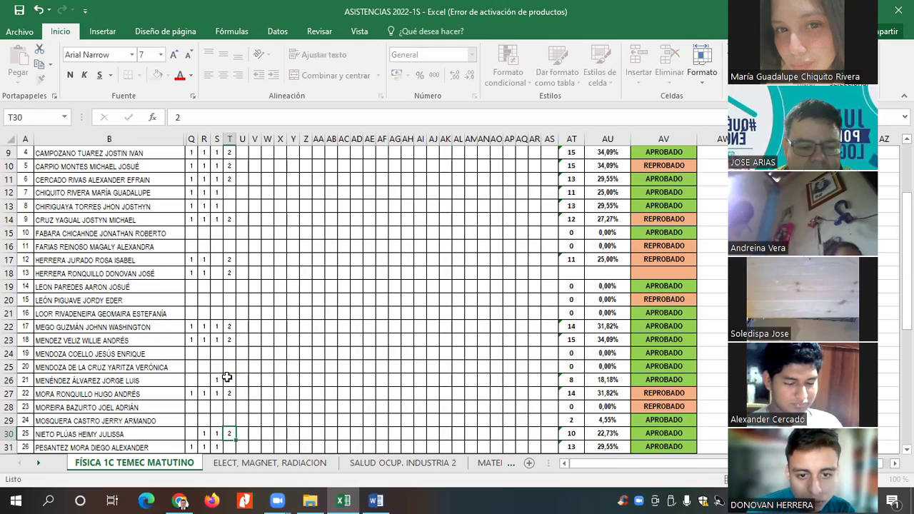
key("Return")
key("Down")
scroll(226, 376, "down", 1)
key("Up")
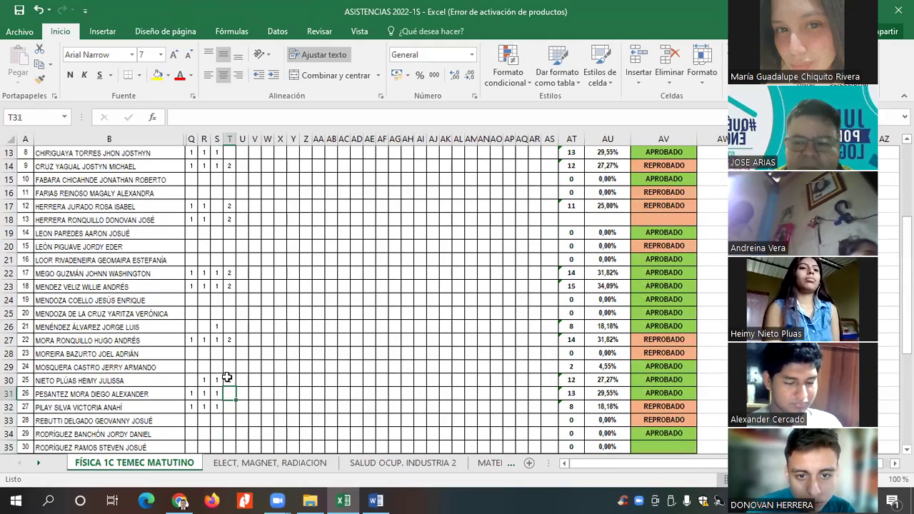
Enter 2 in the 01/07/2022 column for students number 26 and 31, cells T31 and T36, leaving the rows between them blank.
type("2")
key("Return")
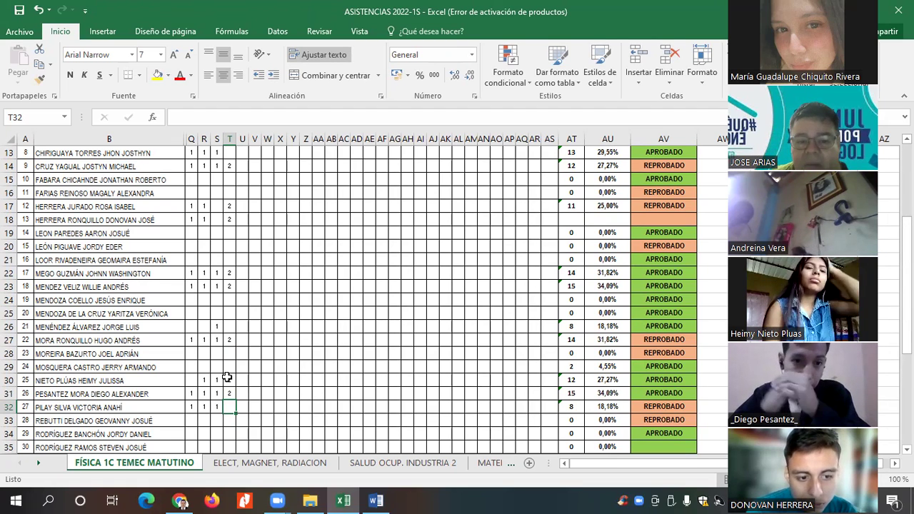
key("Down")
key("Down")
key("Down")
key("Down")
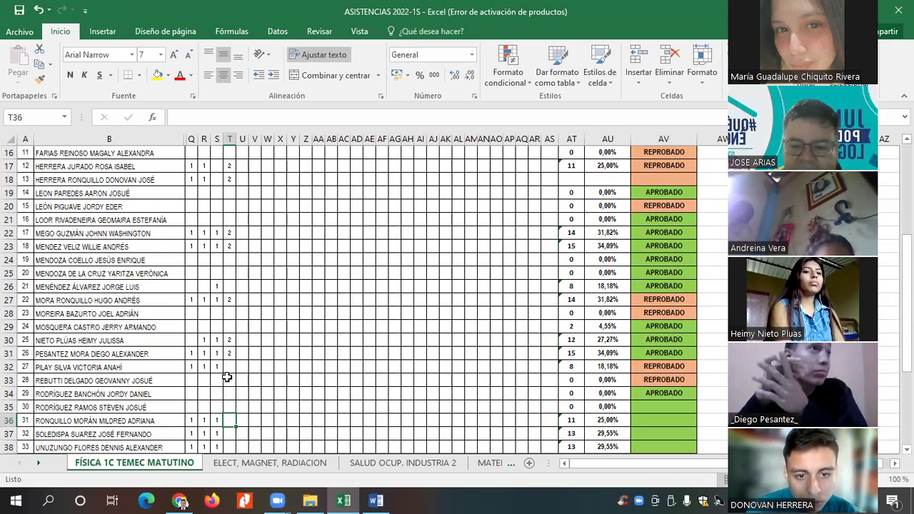
type("2")
key("Return")
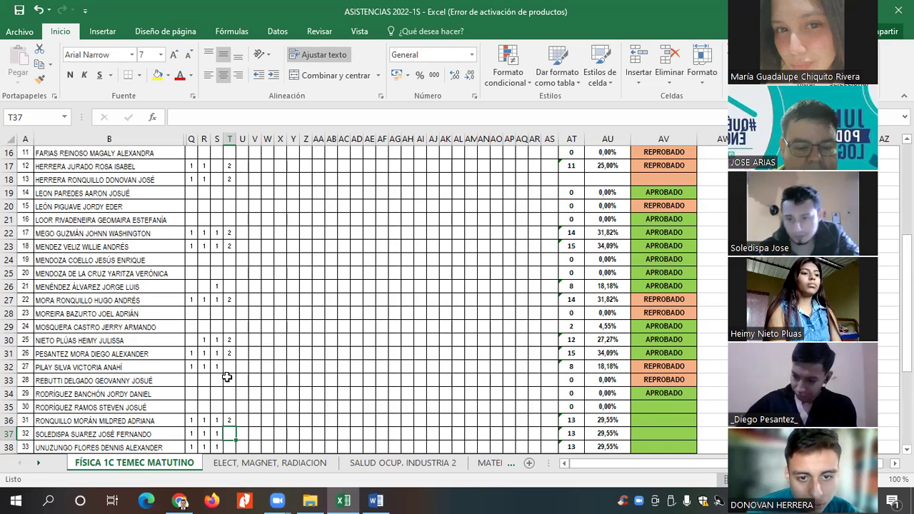
Enter 2 in the 01/07/2022 column for students number 32 and 33, cells T37 and T38.
type("2")
key("Return")
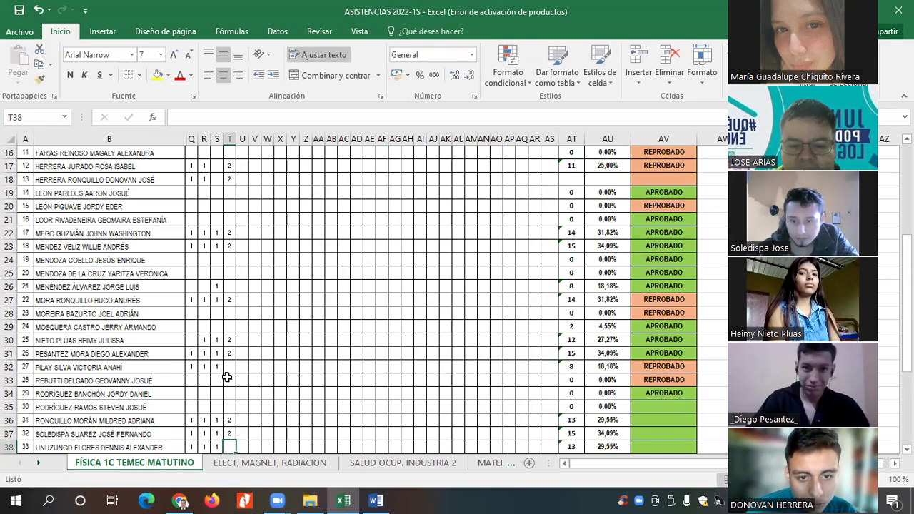
scroll(226, 377, "down", 1)
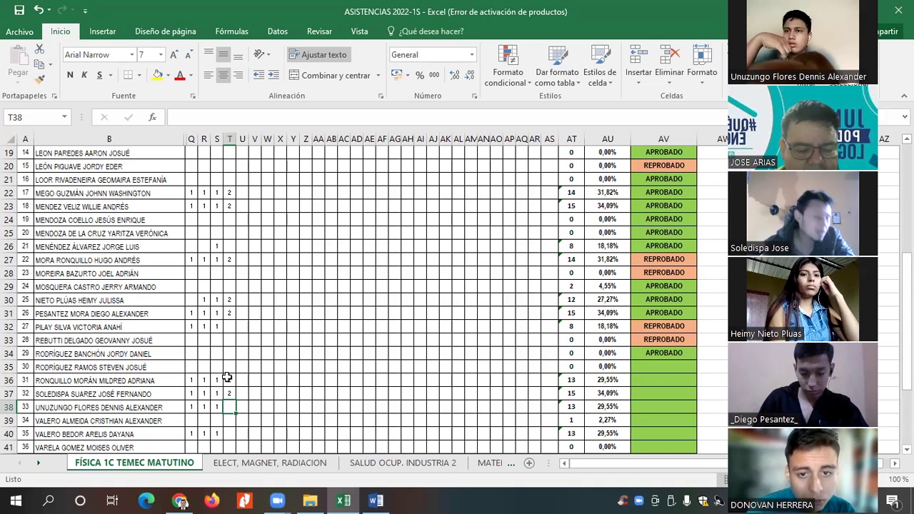
type("2")
key("Return")
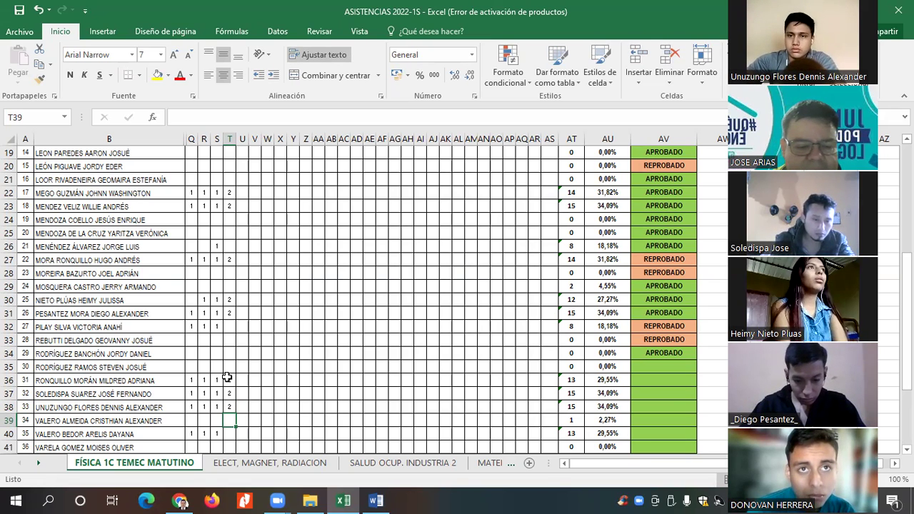
Skip row 39 and enter 2 in the 01/07/2022 column for student number 35, cell T40.
key("Return")
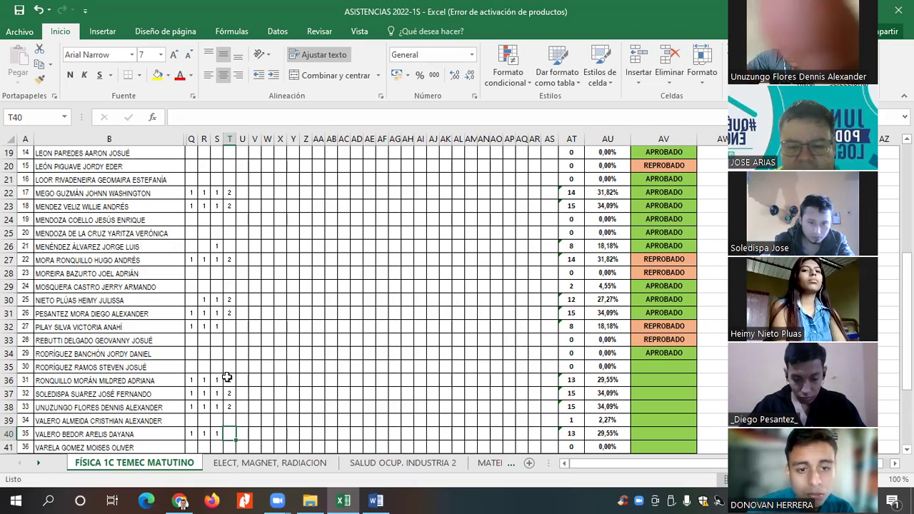
type("2")
key("Return")
Leave rows 41 and 42 blank and enter 2 in the 01/07/2022 column for student number 38, cell T43.
key("Return")
key("Return")
key("Return")
key("Return")
key("Up")
key("Up")
key("Up")
key("Up")
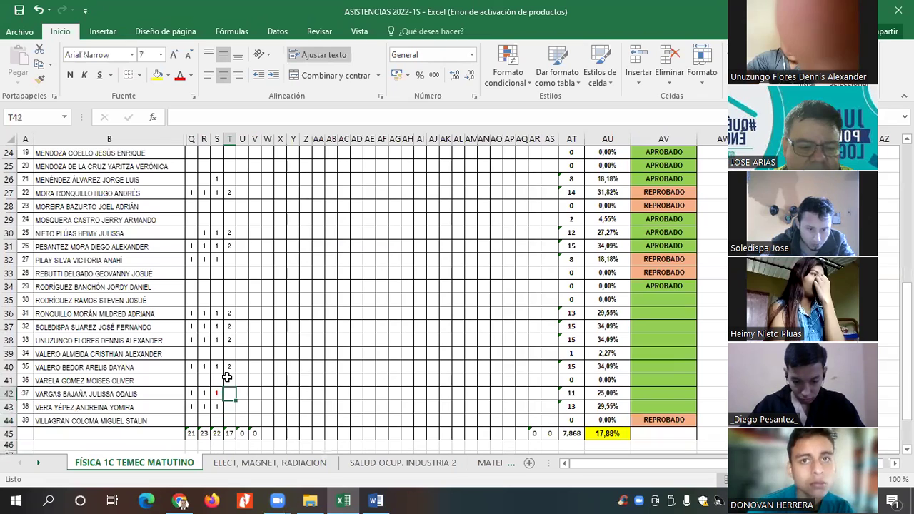
key("Down")
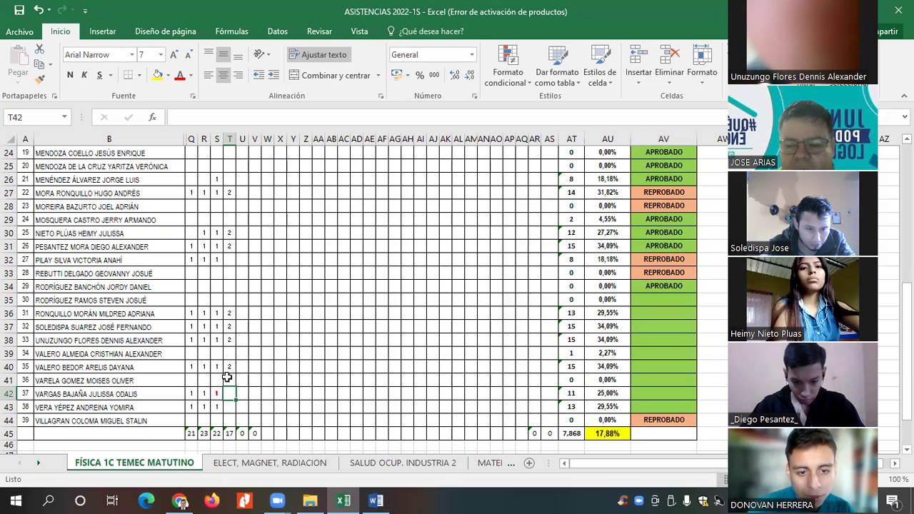
key("Down")
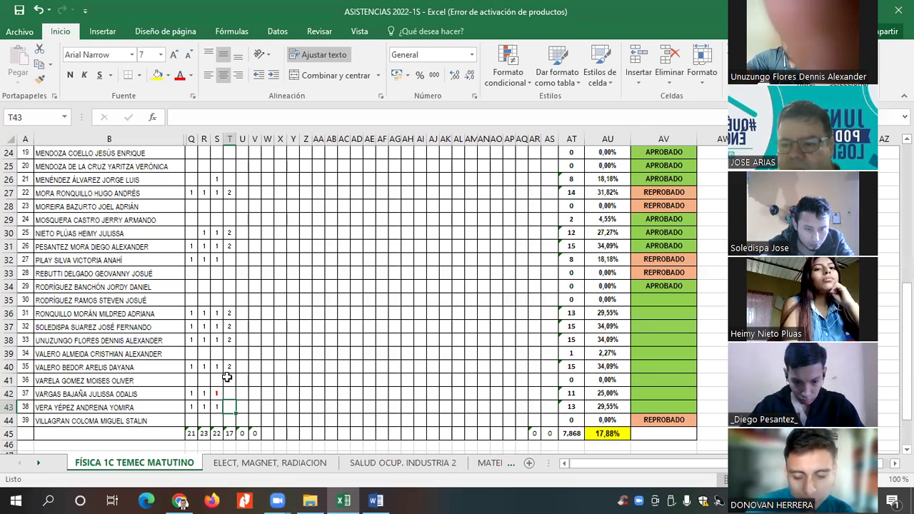
type("2")
key("Down")
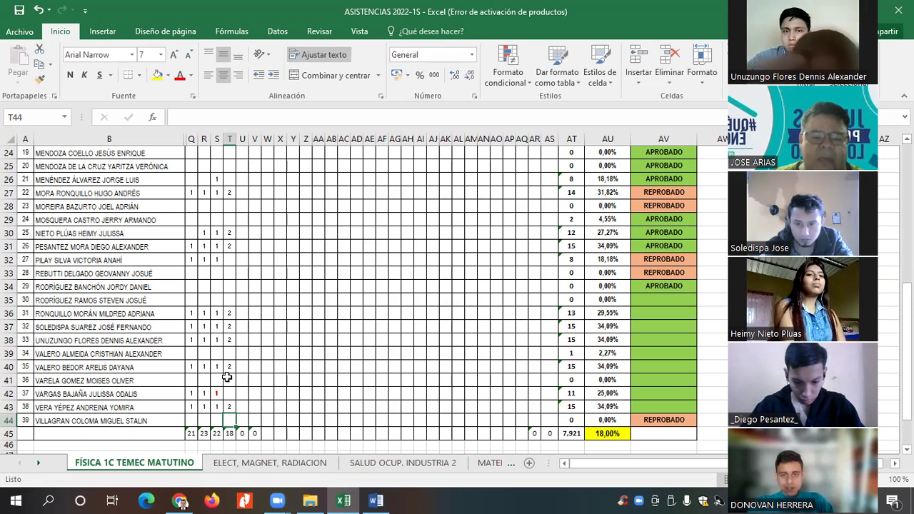
Fill the name cells of the non-attending students number 39 and 36, B44 and B41, with light orange.
left_click(91, 423)
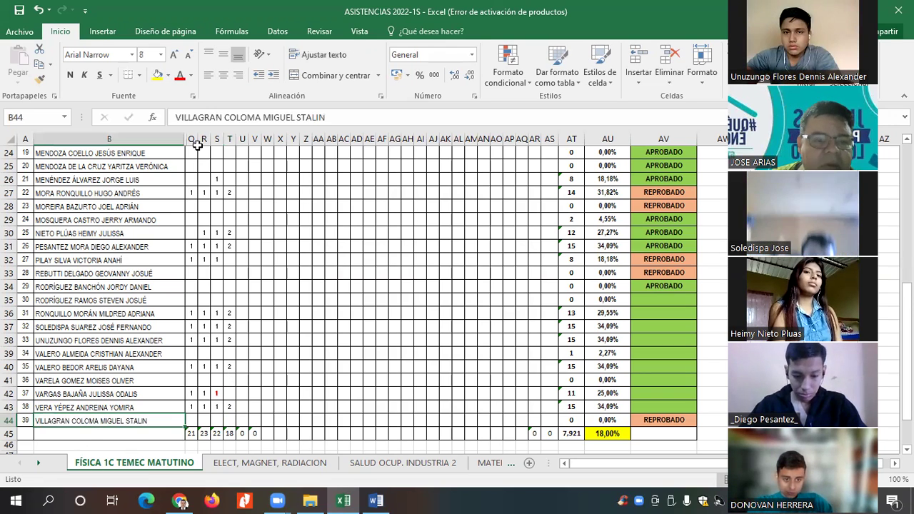
left_click(168, 75)
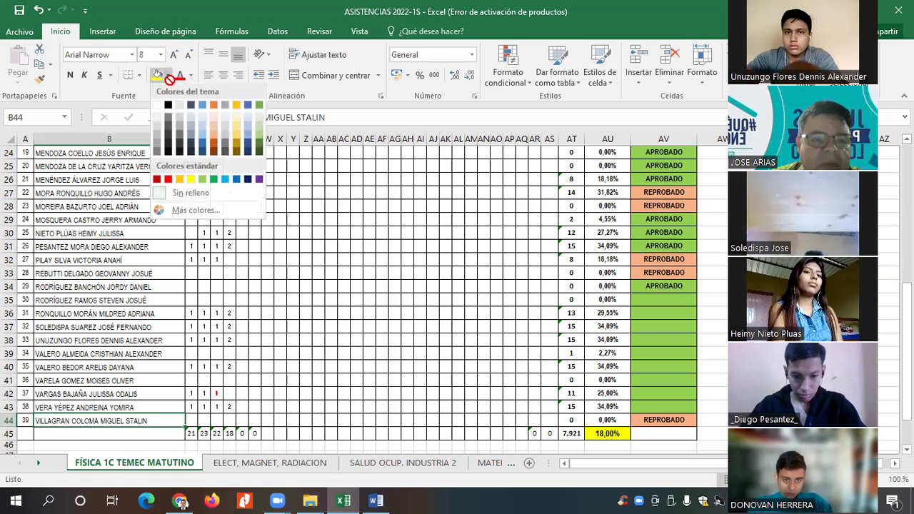
left_click(213, 133)
left_click(111, 381)
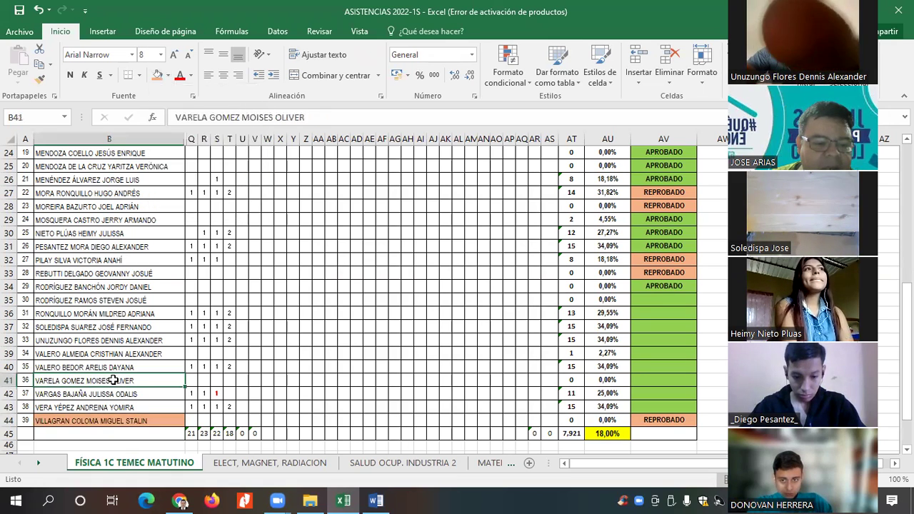
left_click(157, 74)
Apply the same light orange fill to the student name cells B33:B35 and B39.
left_click(116, 273)
left_click_drag(116, 272, 116, 300)
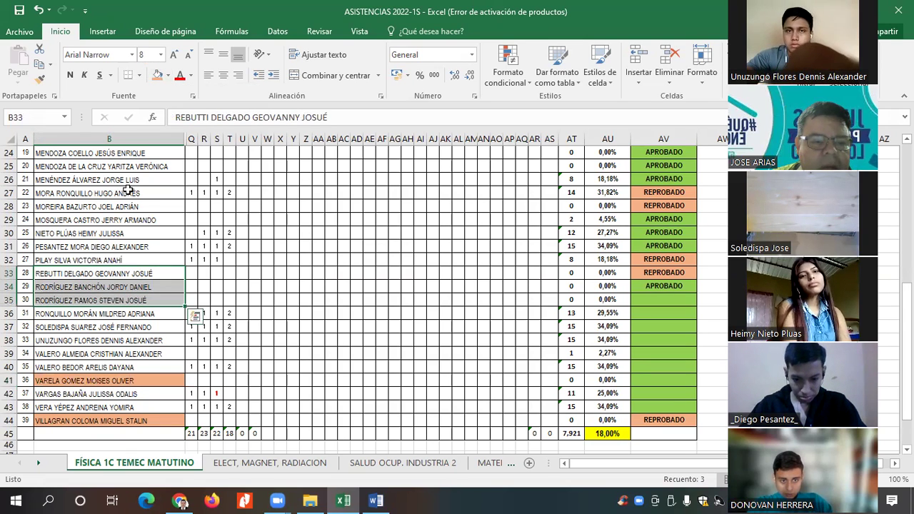
left_click(155, 75)
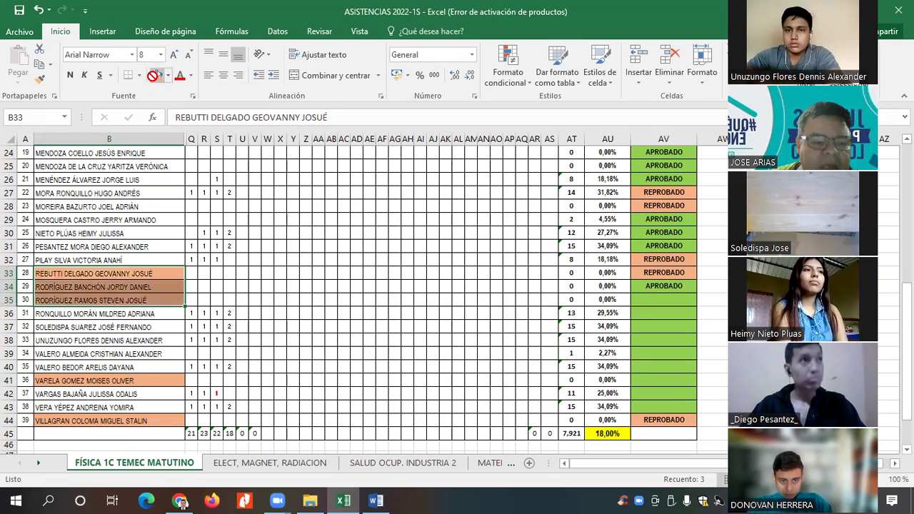
left_click(114, 353)
left_click(154, 75)
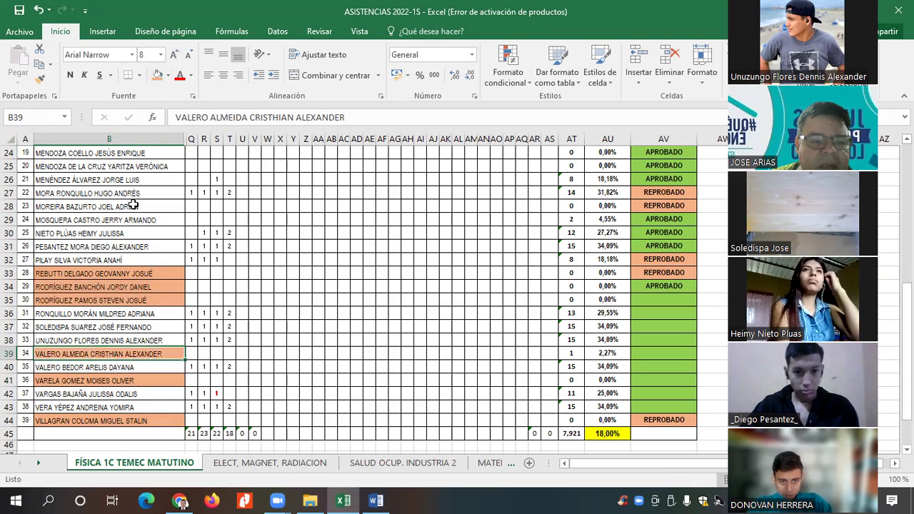
Apply the light orange fill to the student name cells B28:B29 and B24:B25.
left_click_drag(133, 205, 133, 219)
left_click(154, 75)
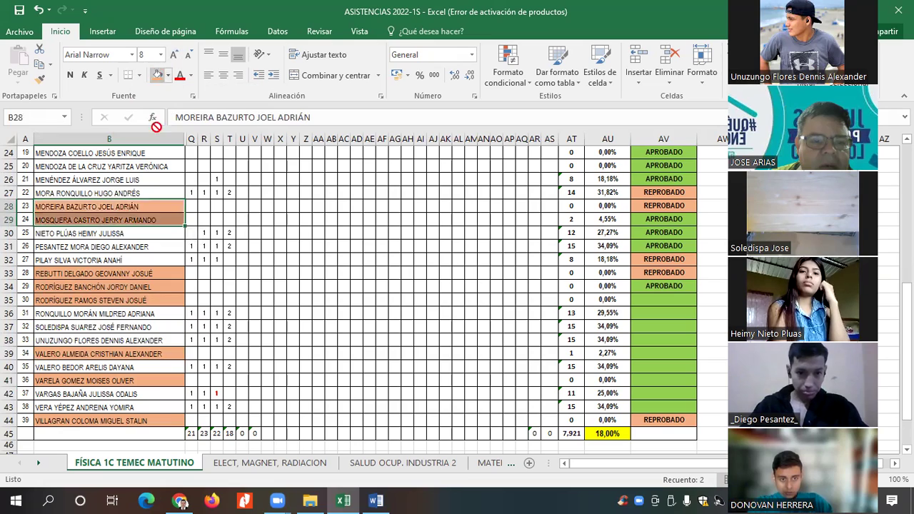
scroll(136, 321, "up", 5)
mouse_move(131, 367)
left_mouse_down()
mouse_move(133, 392)
mouse_move(131, 379)
left_mouse_up()
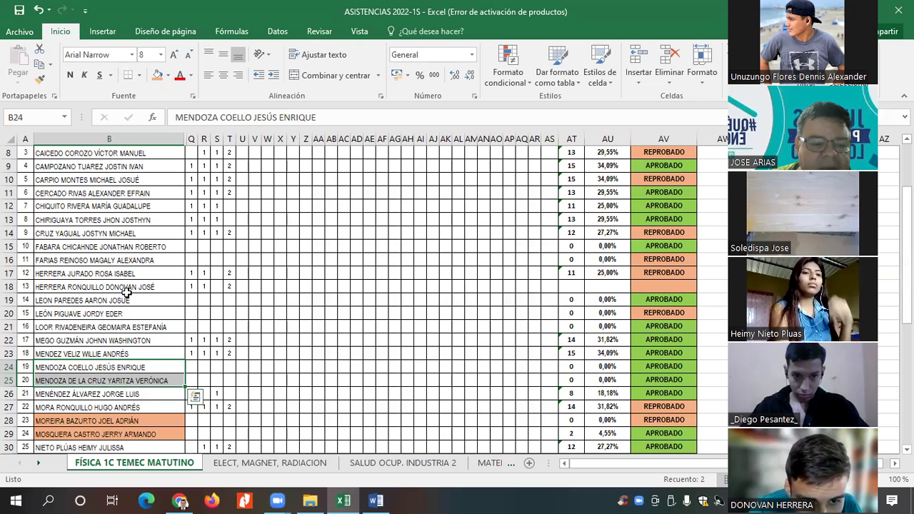
left_click(154, 75)
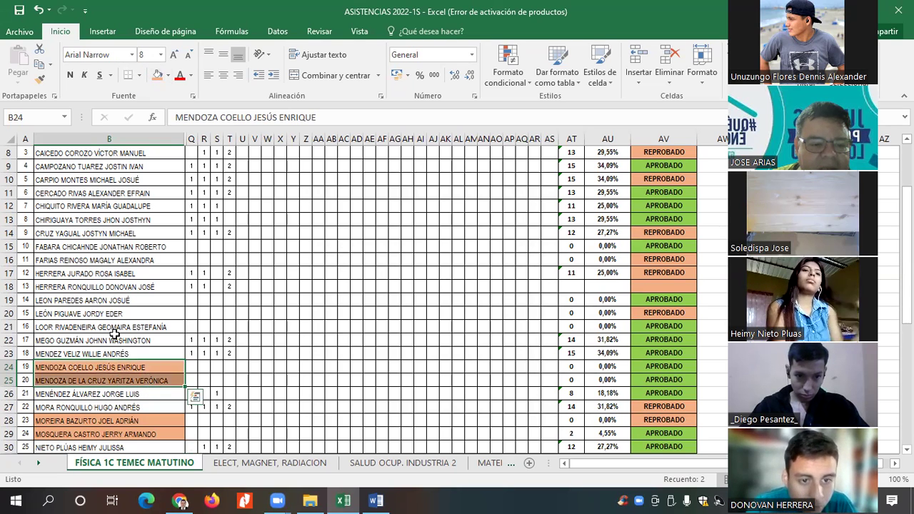
Apply the light orange fill to the student name cells B19:B21 and B15:B16.
left_click(115, 303)
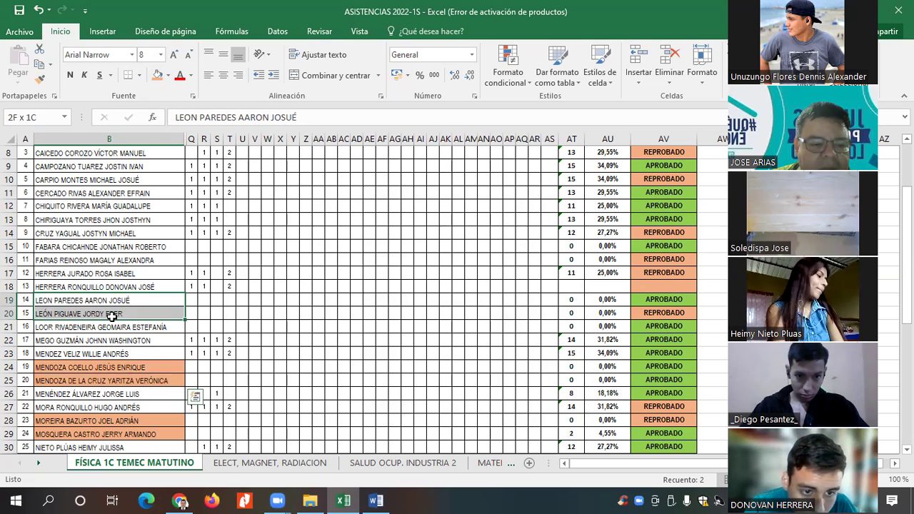
left_click(111, 327)
double_click(112, 327)
left_click_drag(114, 298, 114, 327)
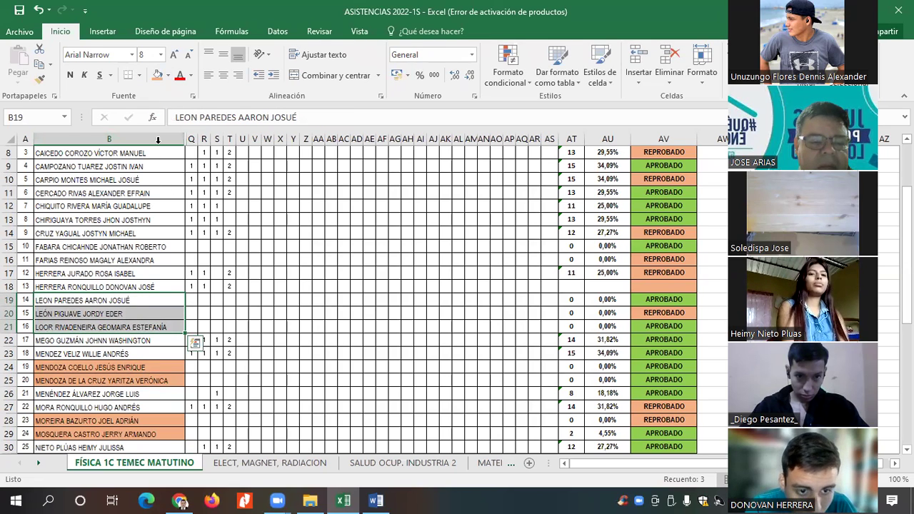
left_click(158, 75)
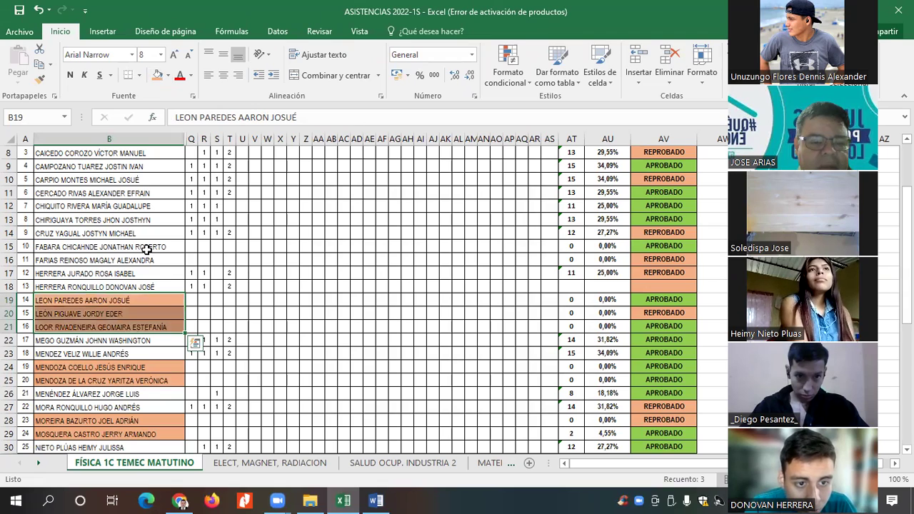
left_click_drag(146, 249, 147, 261)
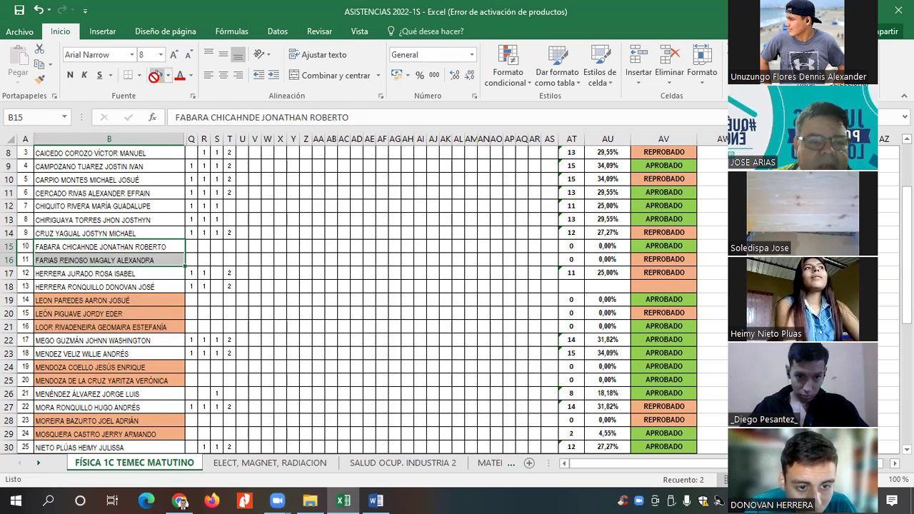
left_click(158, 75)
Enter 2 in the 01/07/2022 column for student number 37, cell T42, and return to the top of the sheet.
scroll(141, 308, "up", 3)
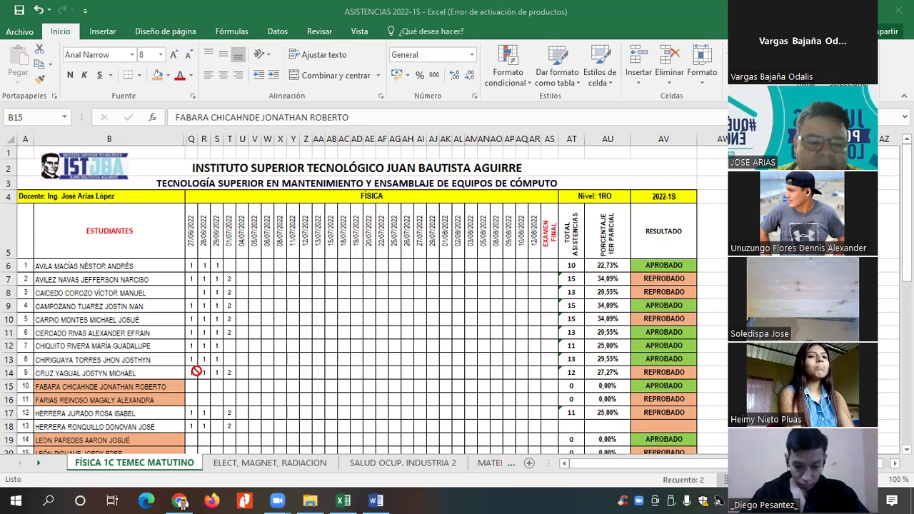
left_click_drag(192, 362, 239, 383)
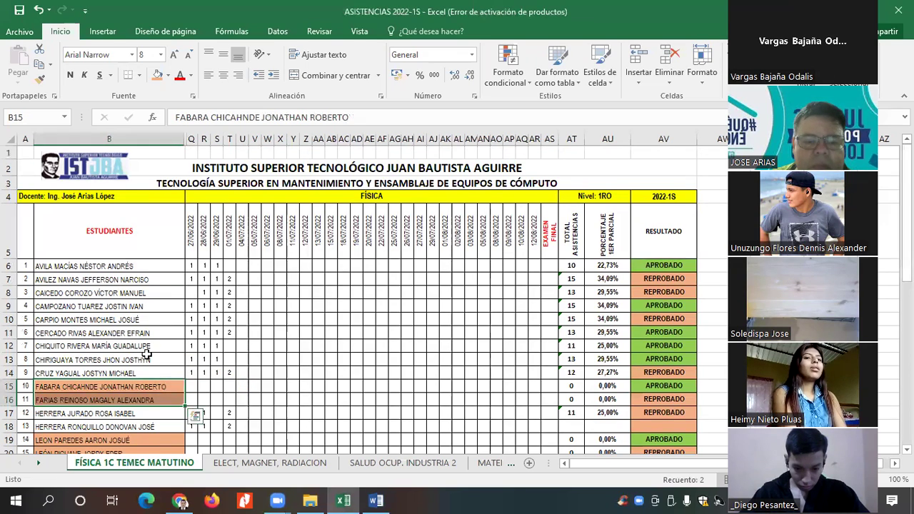
scroll(172, 342, "down", 4)
scroll(173, 341, "down", 4)
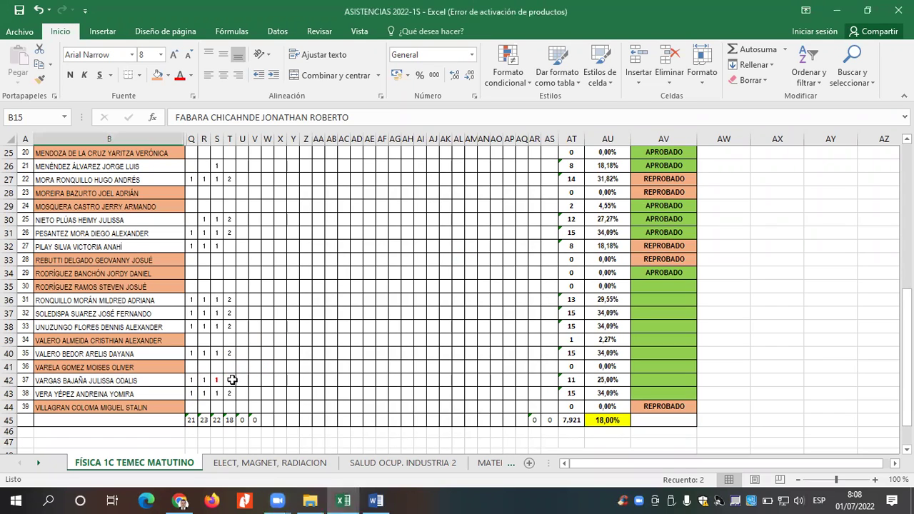
left_click(229, 378)
type("2")
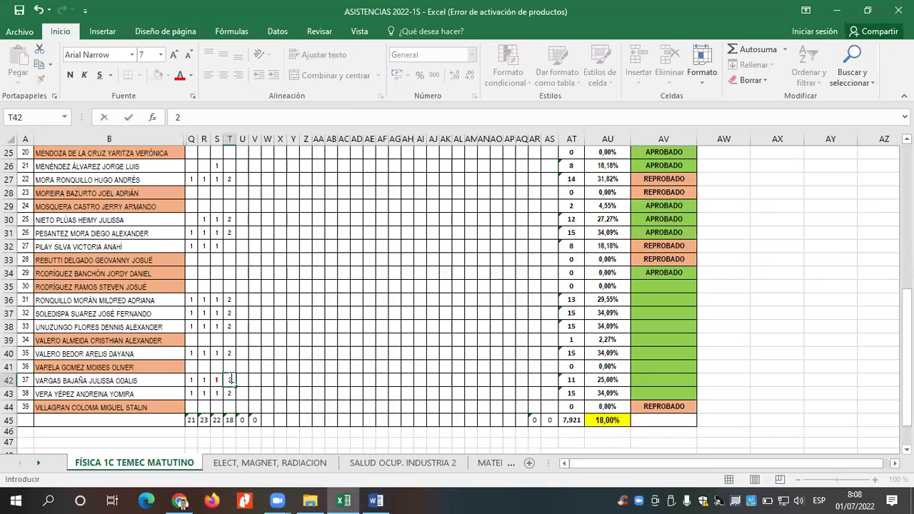
left_click(265, 367)
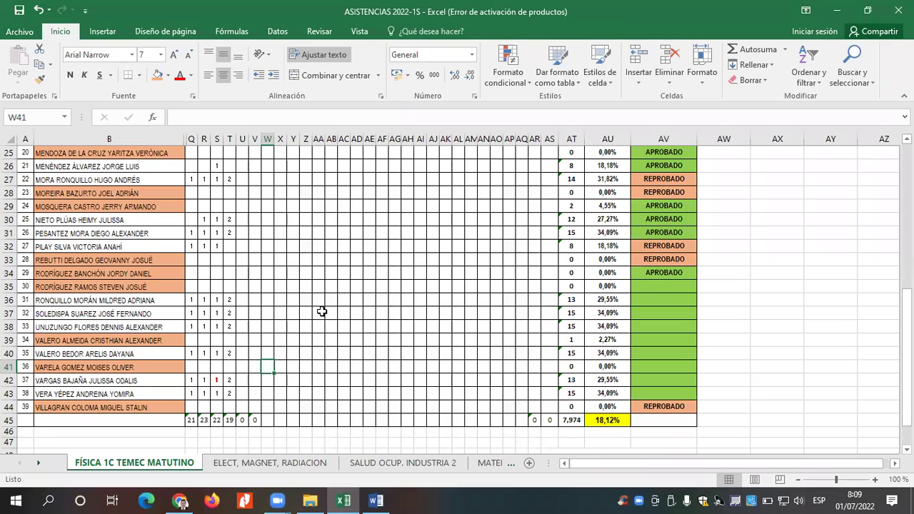
scroll(322, 311, "up", 8)
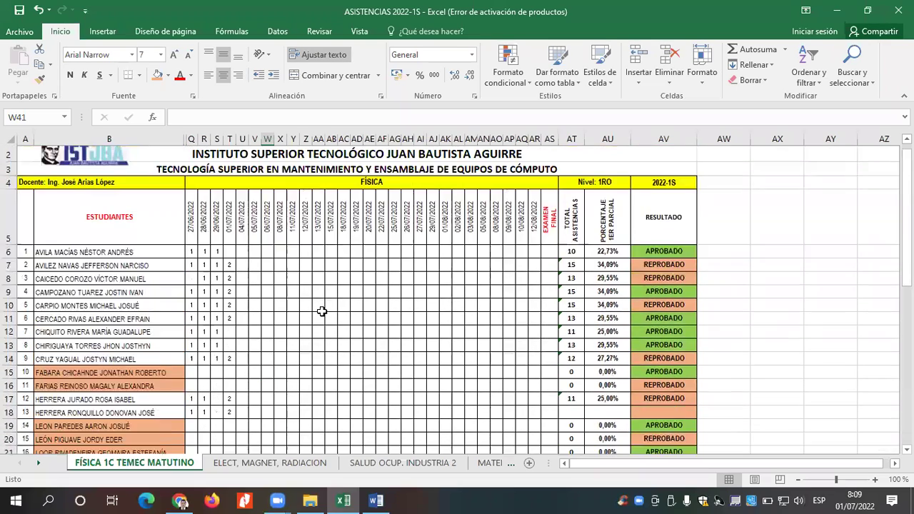
scroll(322, 311, "up", 1)
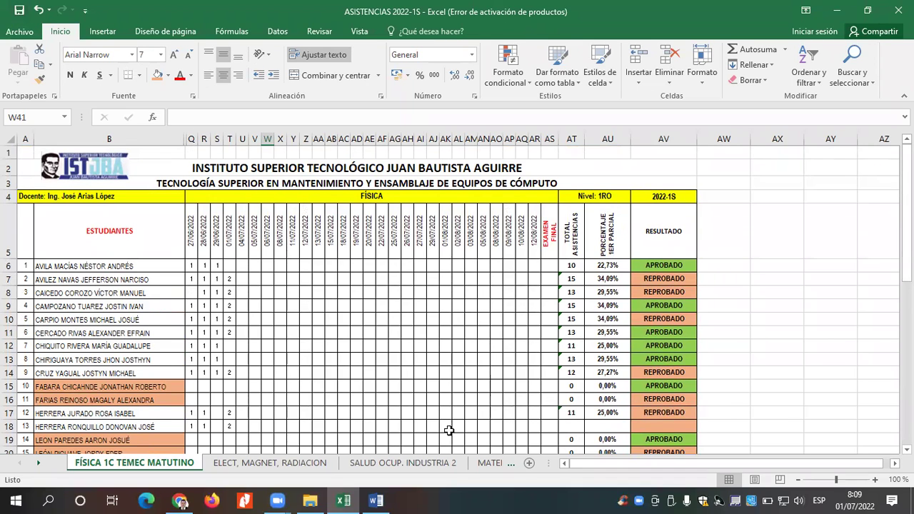
Switch to the Word course content document and examine the linear equation system exercises on page 9.
left_click(375, 500)
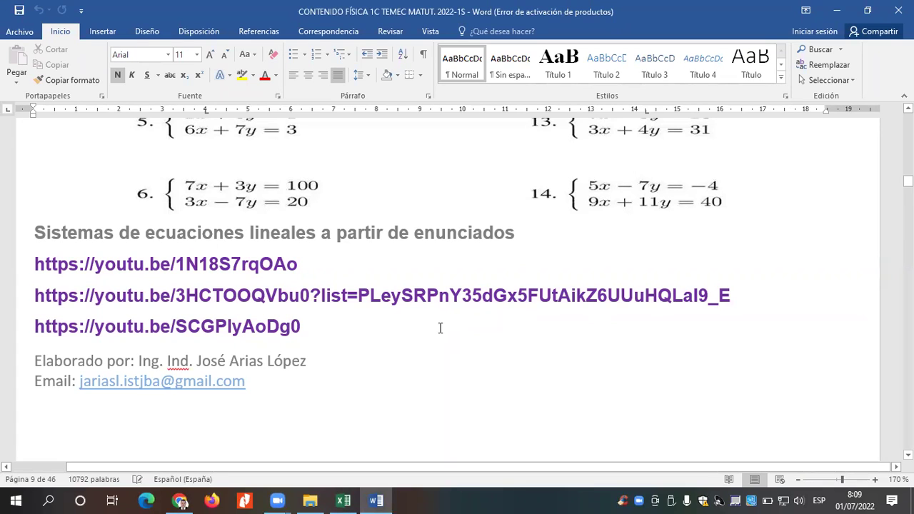
left_click_drag(31, 263, 128, 264)
left_click(347, 331)
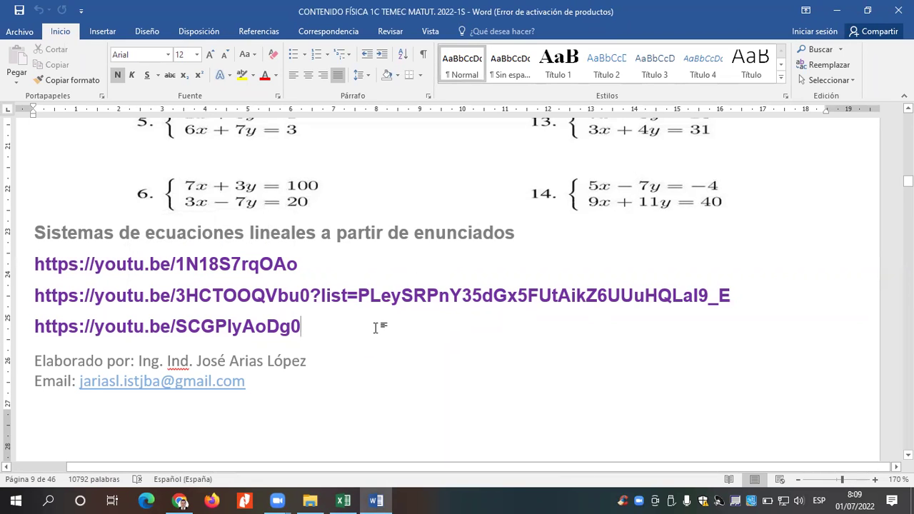
scroll(376, 327, "up", 10)
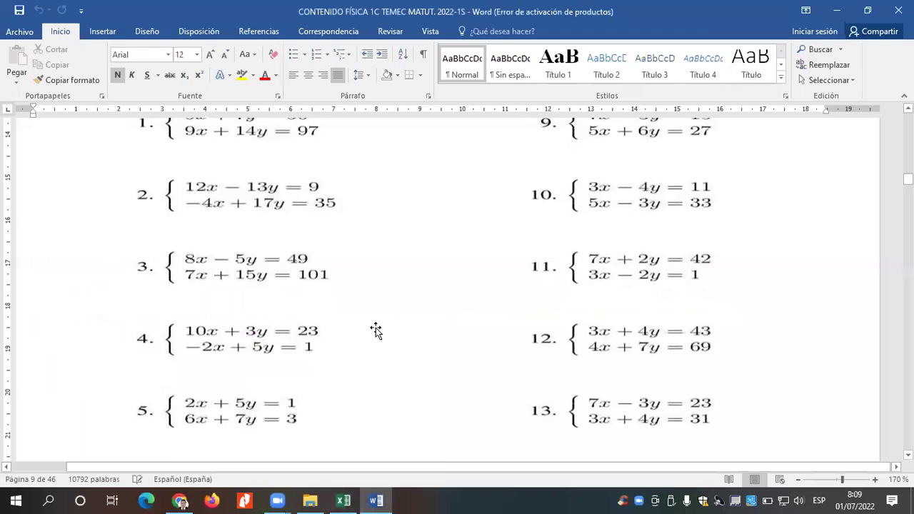
scroll(375, 327, "up", 10)
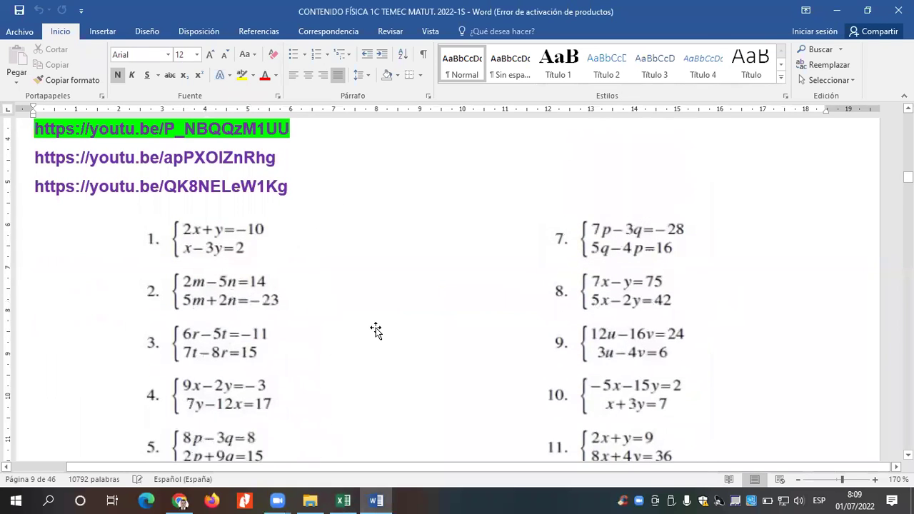
scroll(377, 326, "up", 1)
scroll(376, 329, "down", 3)
left_click(190, 239)
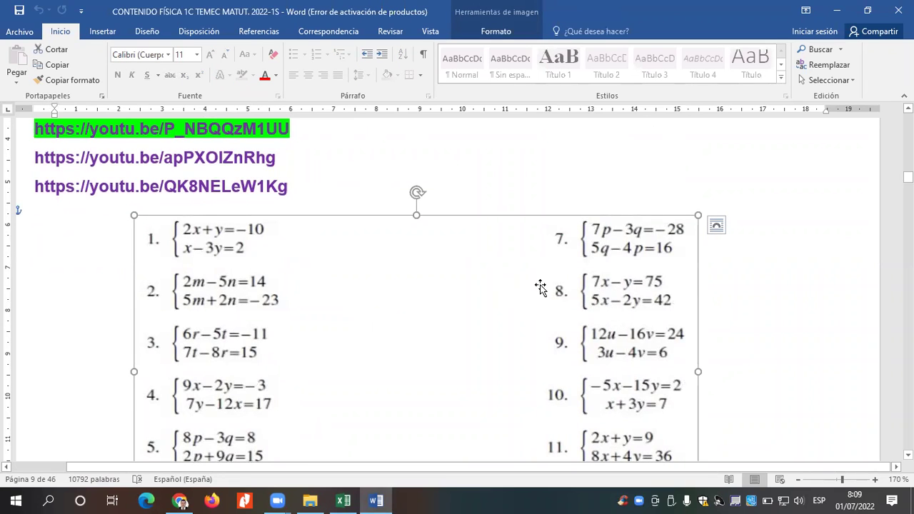
scroll(541, 287, "down", 3)
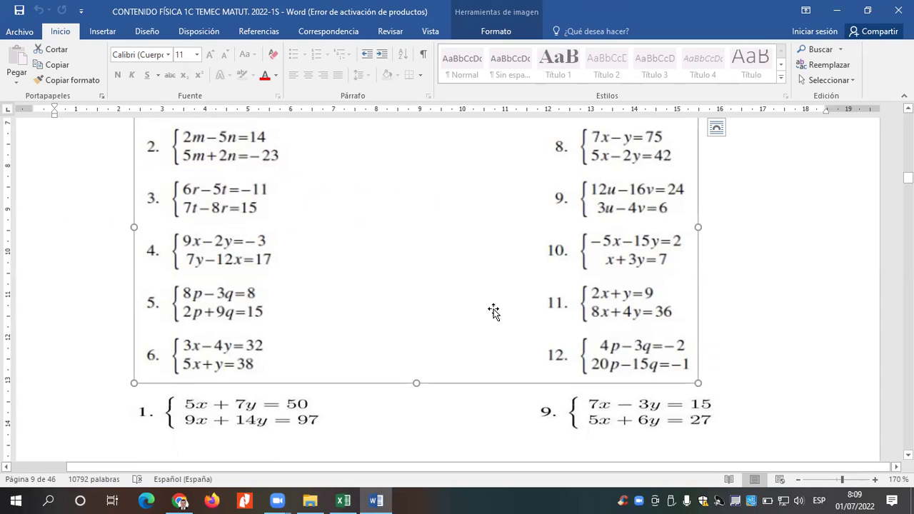
Examine the three video links under "Métodos de Sustitución, Reducción e Igualación" in section 1.5.
scroll(357, 300, "up", 5)
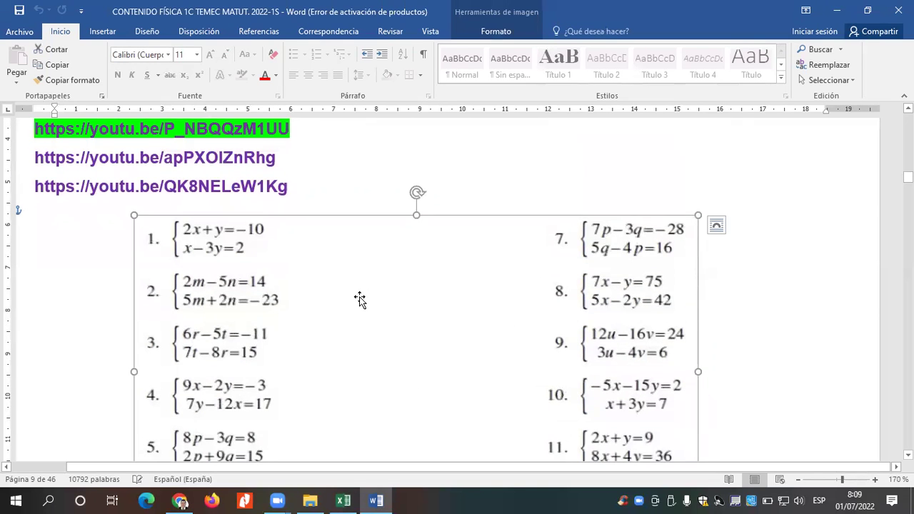
scroll(359, 298, "down", 15)
scroll(359, 298, "up", 15)
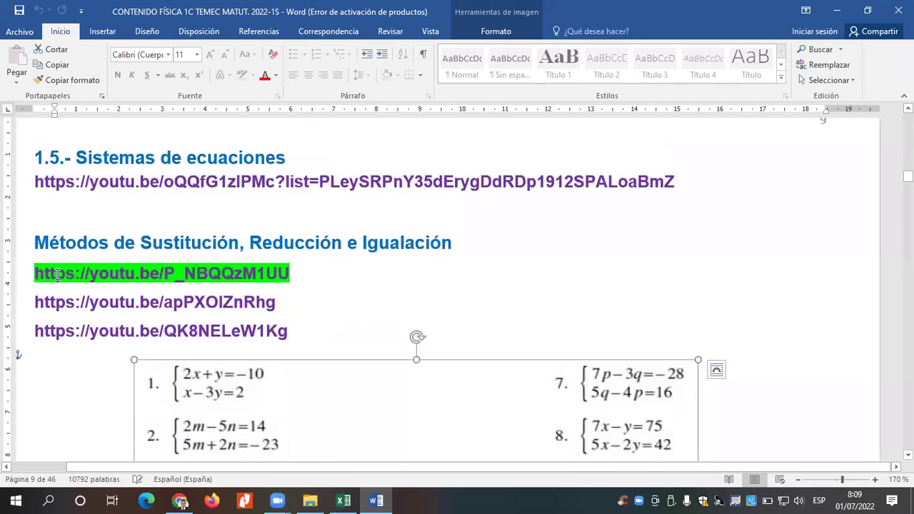
left_click_drag(25, 287, 29, 329)
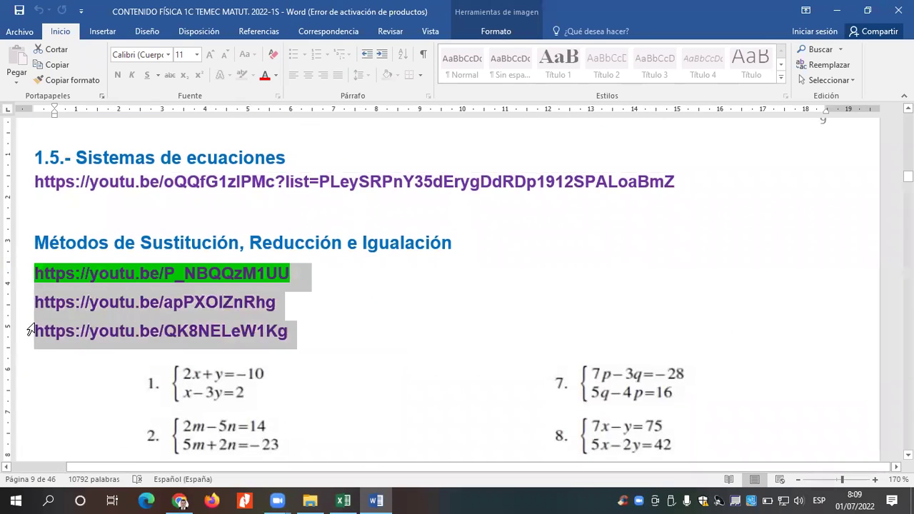
left_click_drag(279, 302, 520, 266)
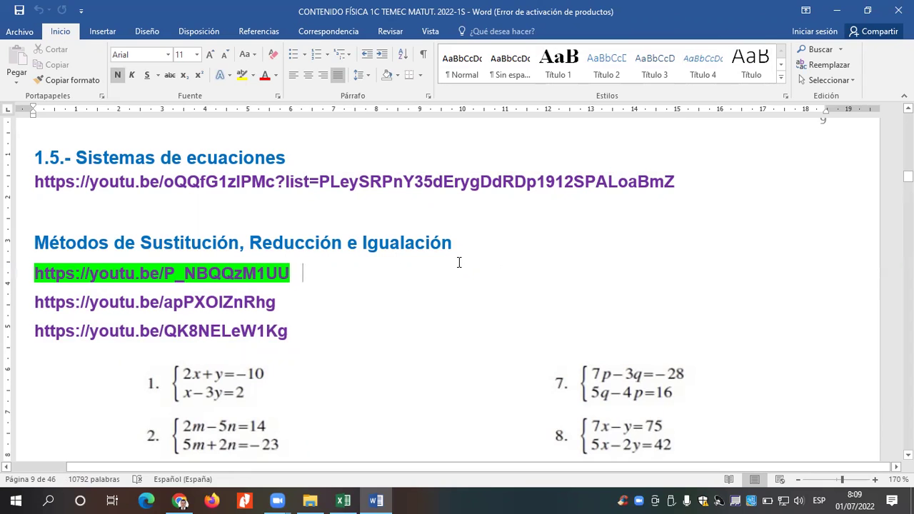
scroll(500, 310, "down", 15)
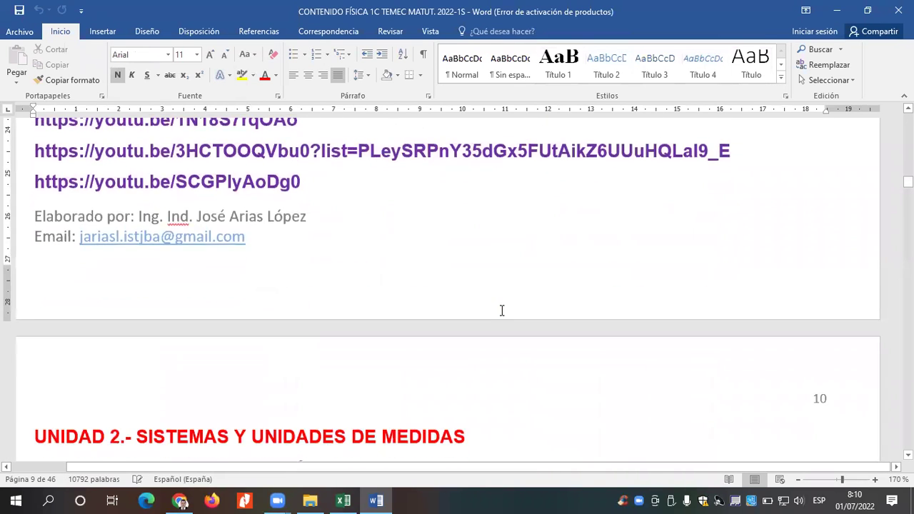
scroll(275, 277, "up", 2)
left_click_drag(31, 264, 299, 267)
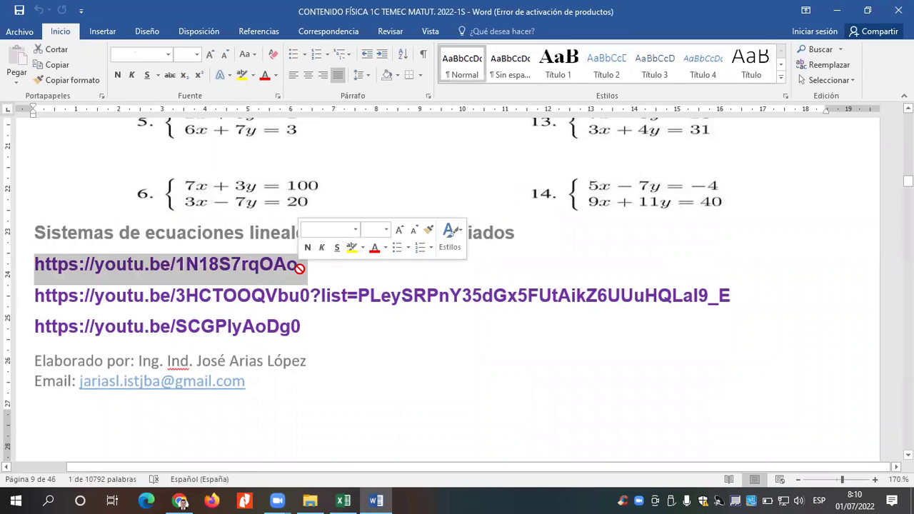
key("ctrl+c")
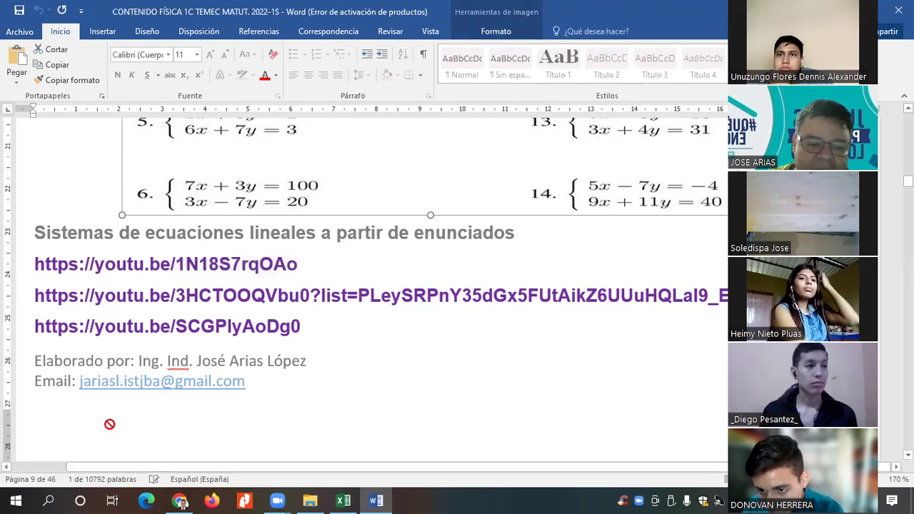
left_click(116, 326)
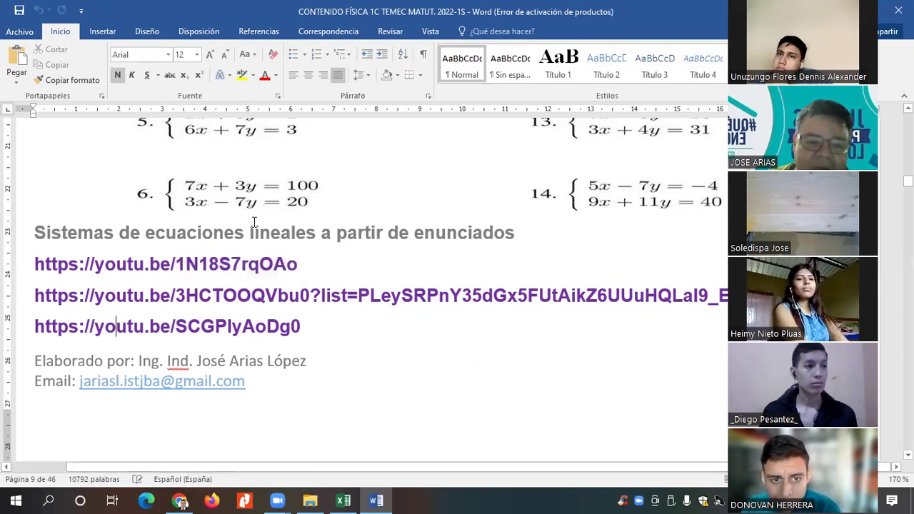
left_click_drag(34, 264, 300, 262)
key("ctrl+c")
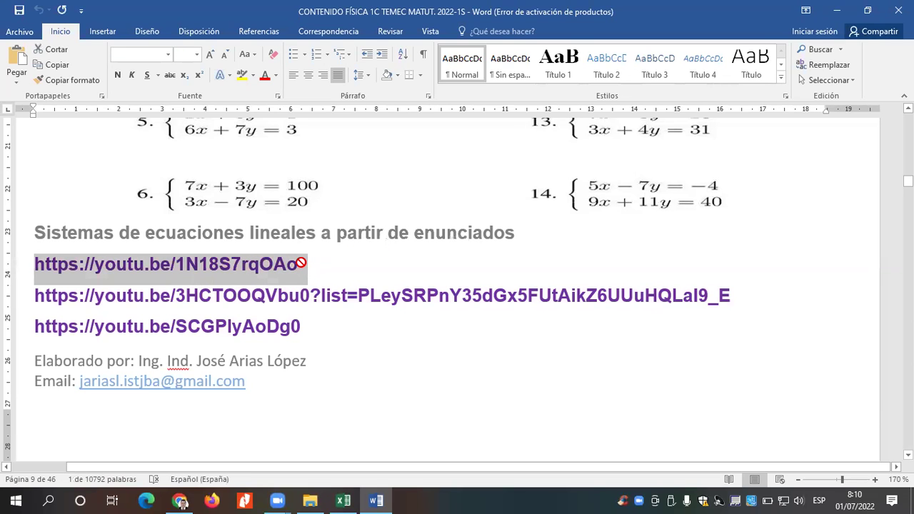
left_click(179, 500)
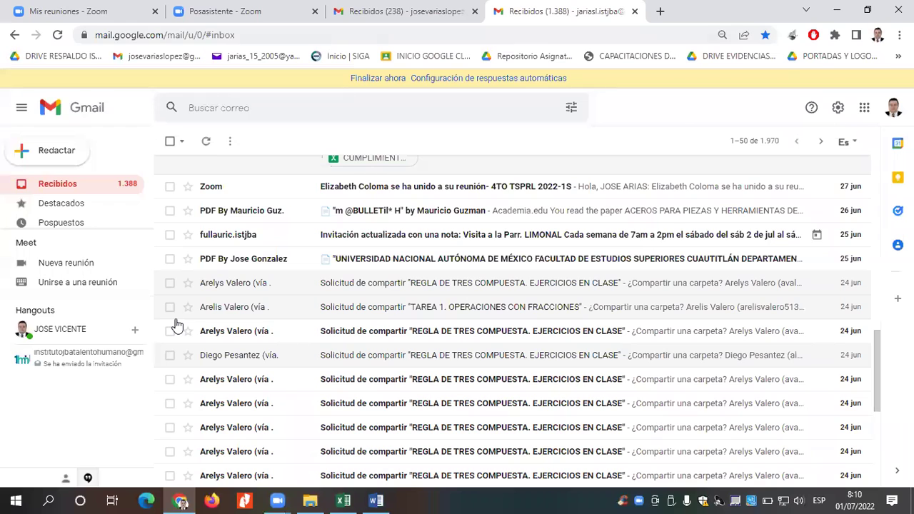
key("ctrl+l")
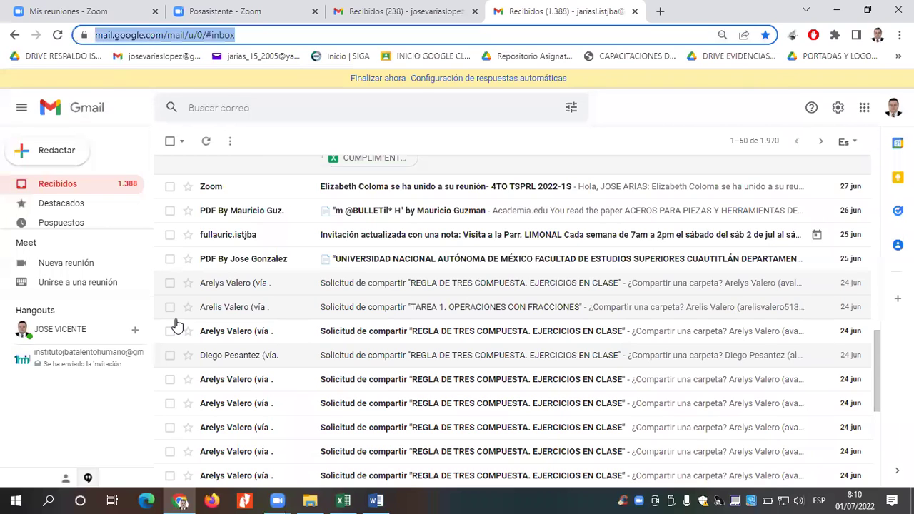
key("ctrl+v")
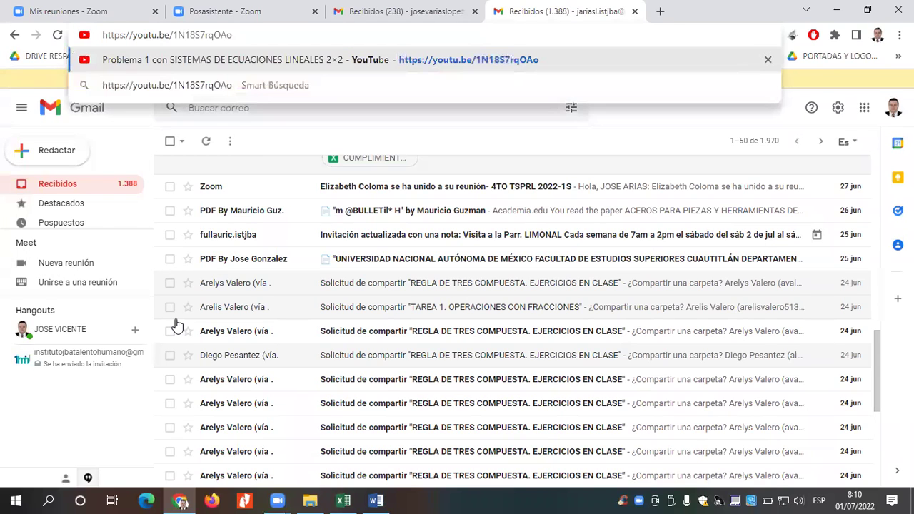
key("Return")
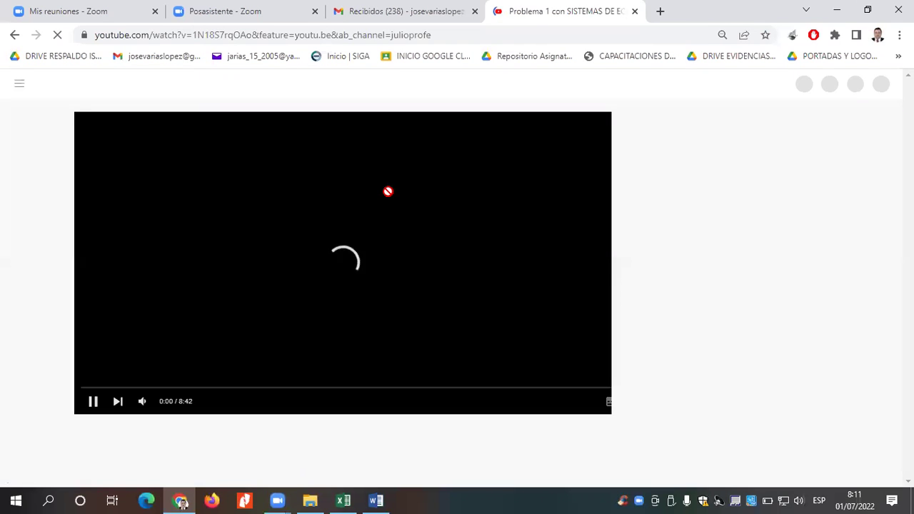
Check the volume control and pause the YouTube video near its start, on the problem statement.
key("XF86AudioLowerVolume")
key("XF86AudioRaiseVolume")
left_click(93, 403)
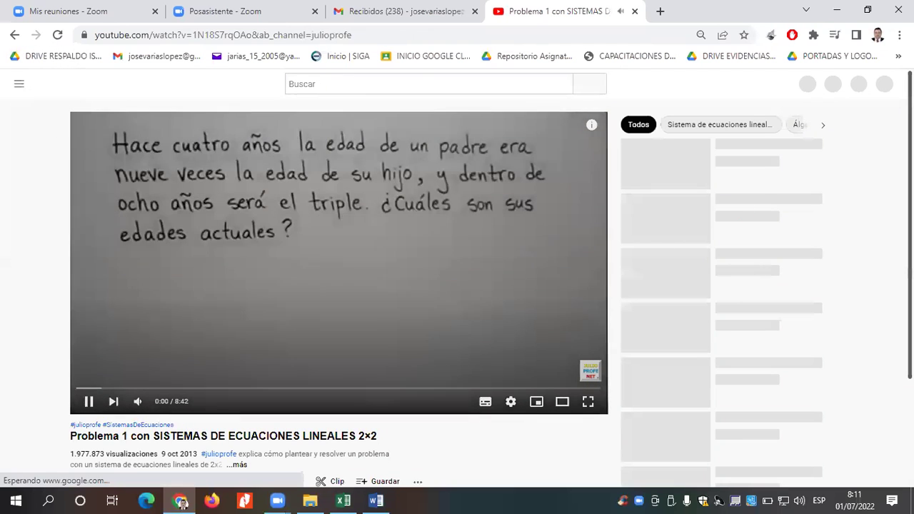
left_click(264, 350)
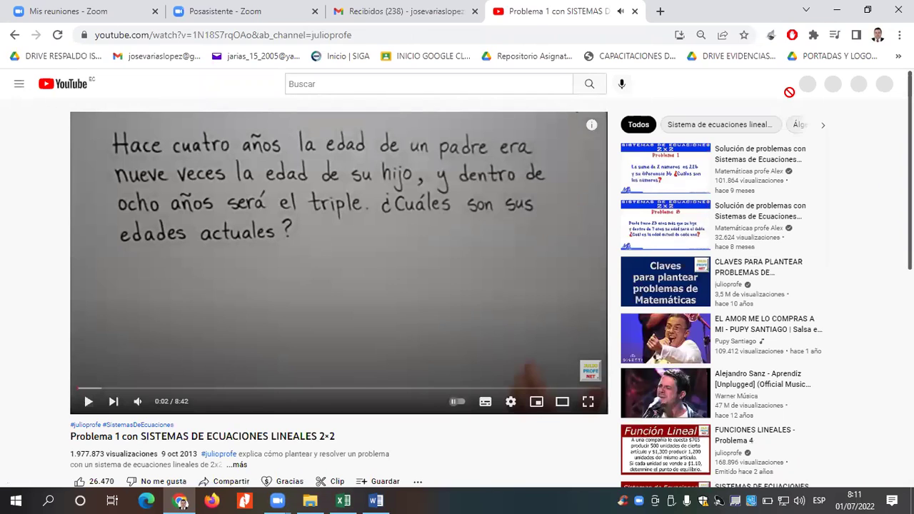